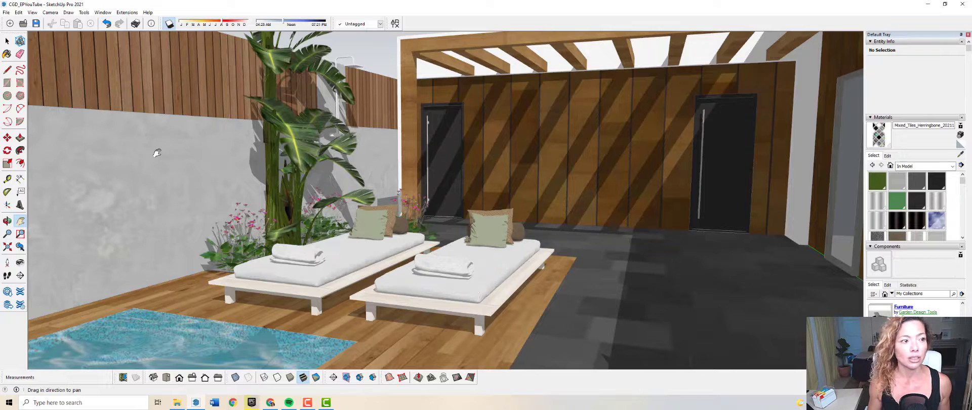
Open the Extensions menu in SketchUp's menu bar
click(134, 13)
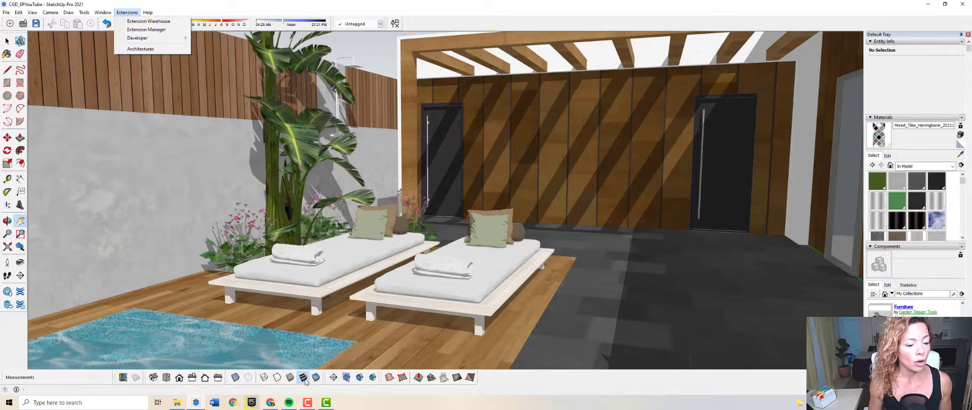
Return from the Architextures page to the SketchUp model and open the Extension Manager
click(270, 403)
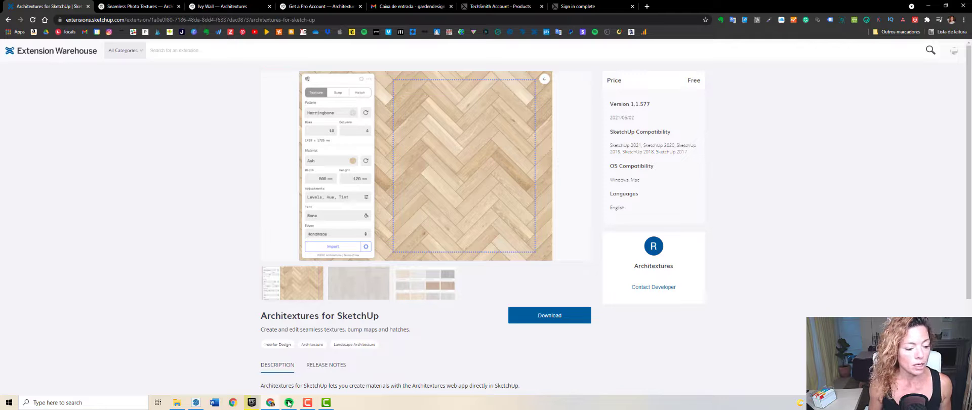
click(195, 404)
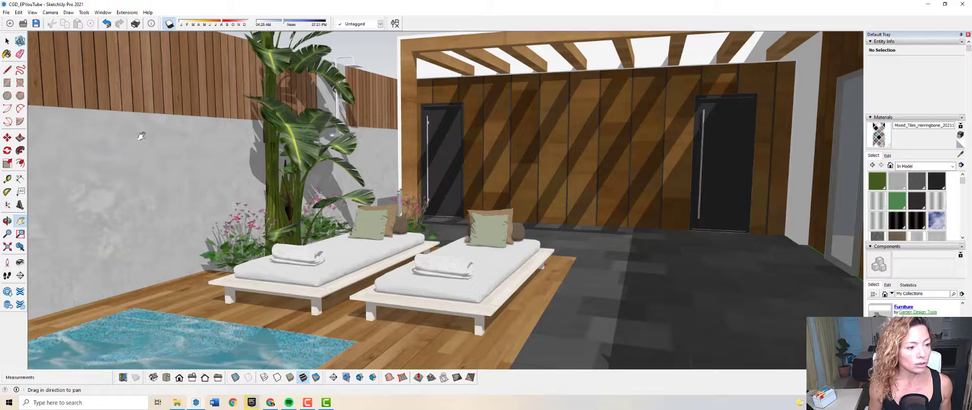
click(127, 12)
click(142, 30)
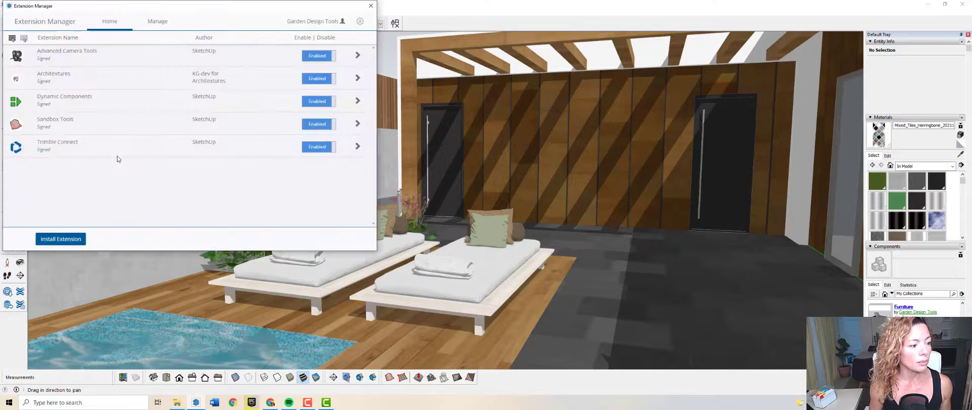
Install the downloaded Architextures .rbz extension file from Downloads
click(57, 241)
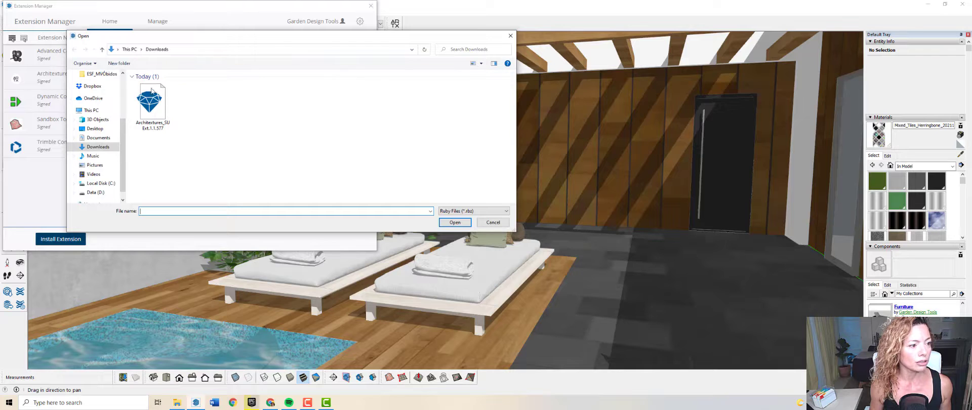
drag(204, 42, 400, 57)
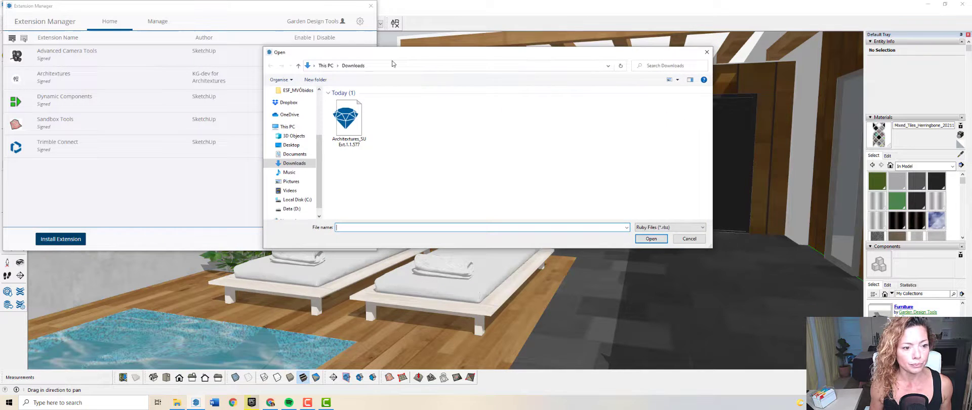
click(334, 140)
click(681, 238)
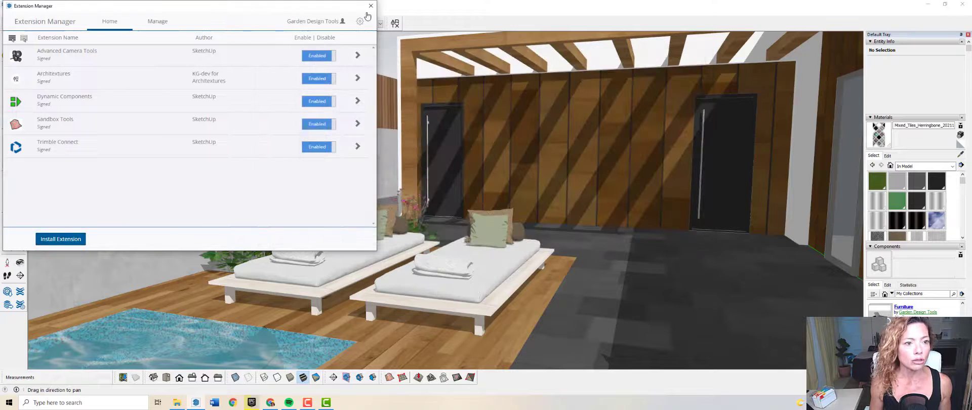
Close the Extension Manager, launch the Architextures library and move its window right
click(370, 6)
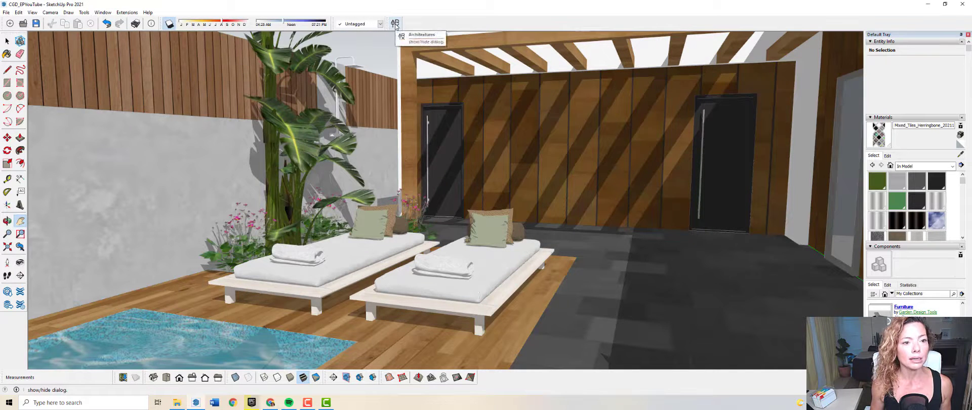
mouse_move(389, 23)
mouse_down()
mouse_move(382, 81)
mouse_move(395, 23)
mouse_up()
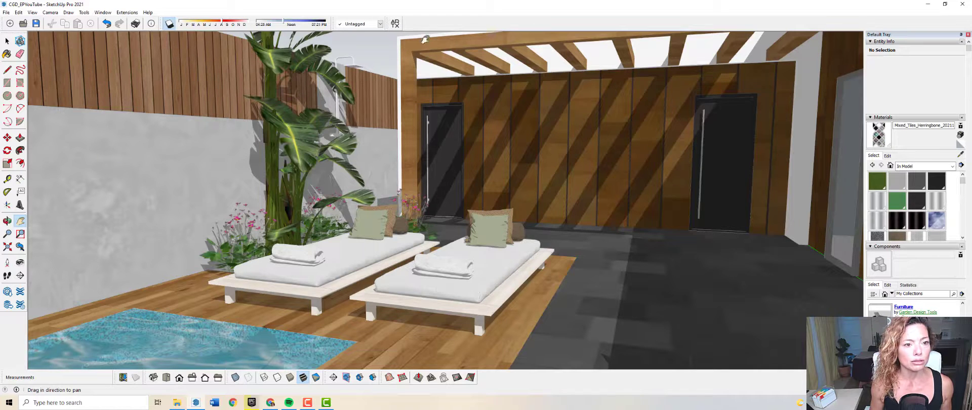
click(395, 24)
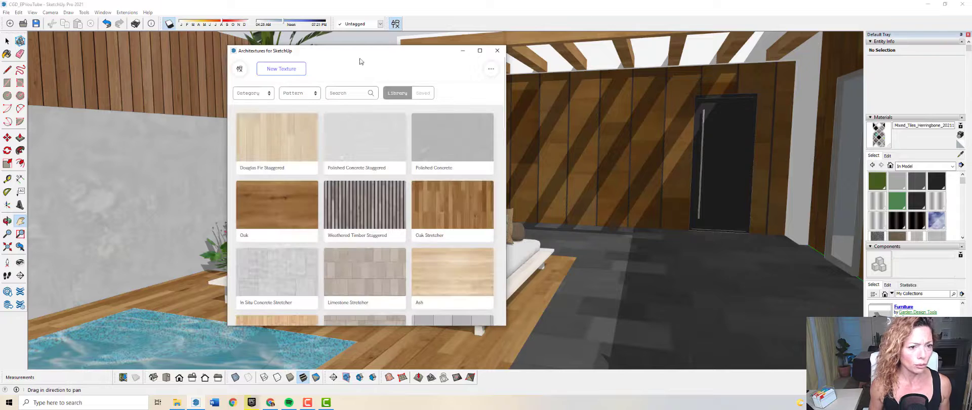
drag(408, 56, 490, 60)
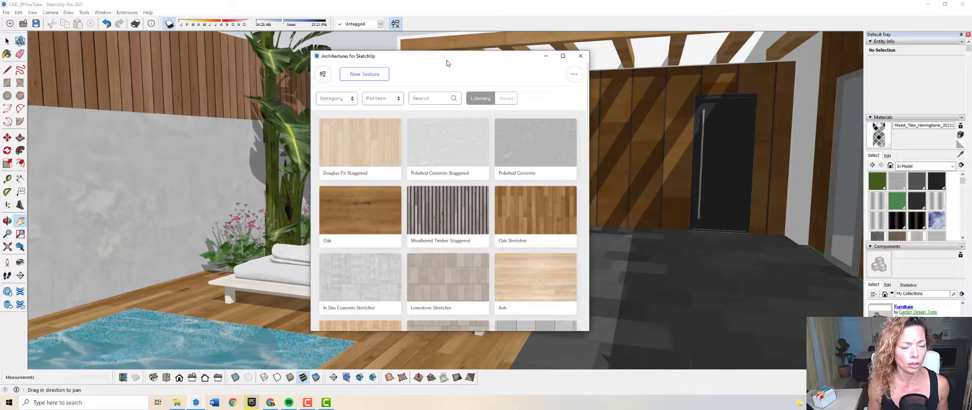
click(347, 81)
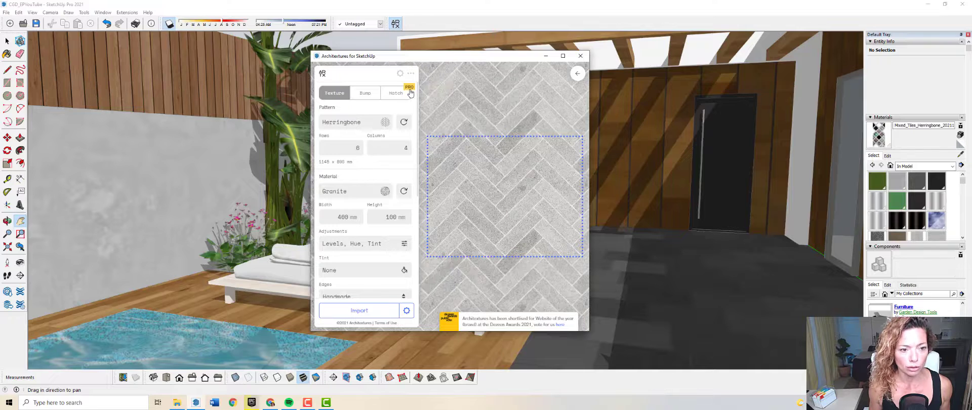
click(400, 74)
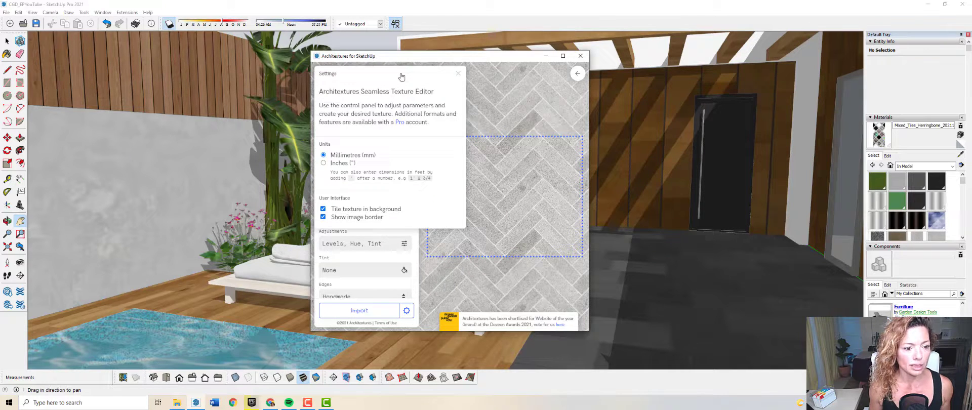
click(460, 75)
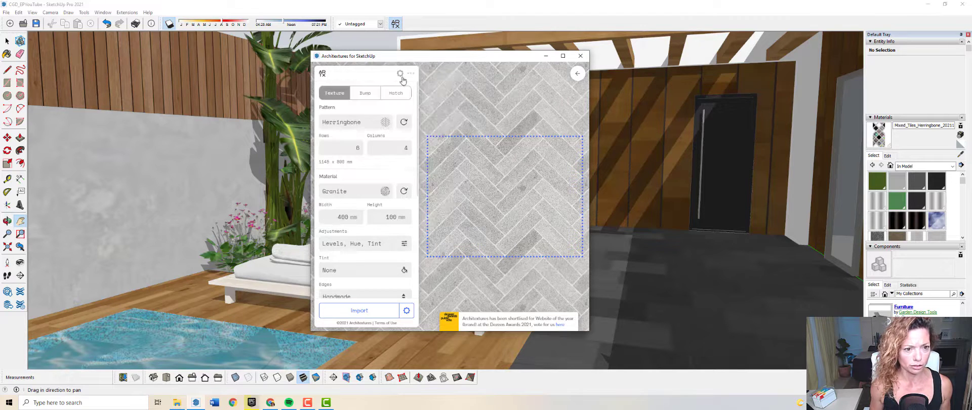
click(409, 75)
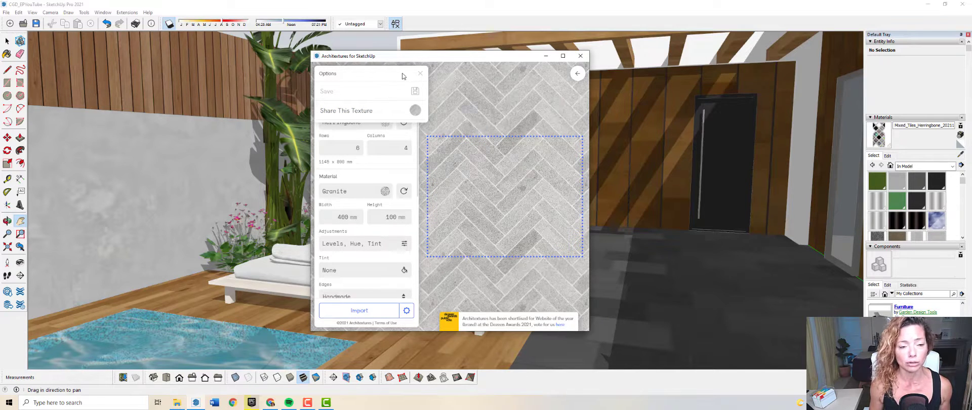
click(420, 74)
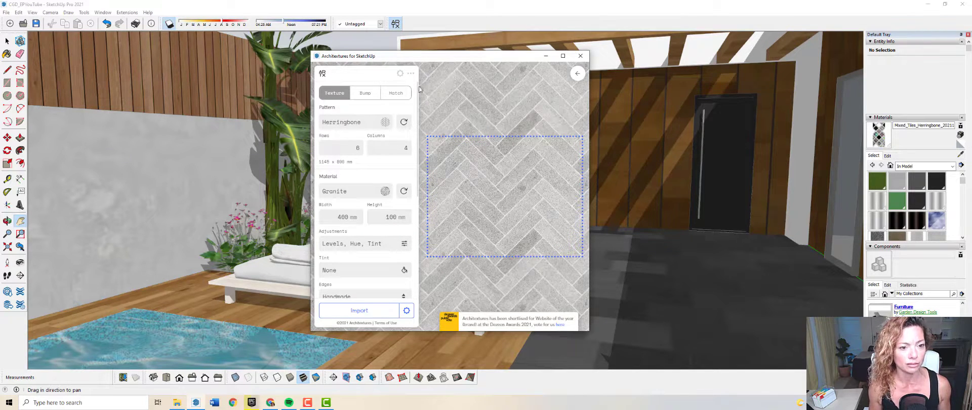
Keep the Herringbone pattern and cycle its layout to vertical, 4 rows by 6 columns
click(353, 124)
scroll(448, 196, down, 2)
scroll(448, 197, down, 4)
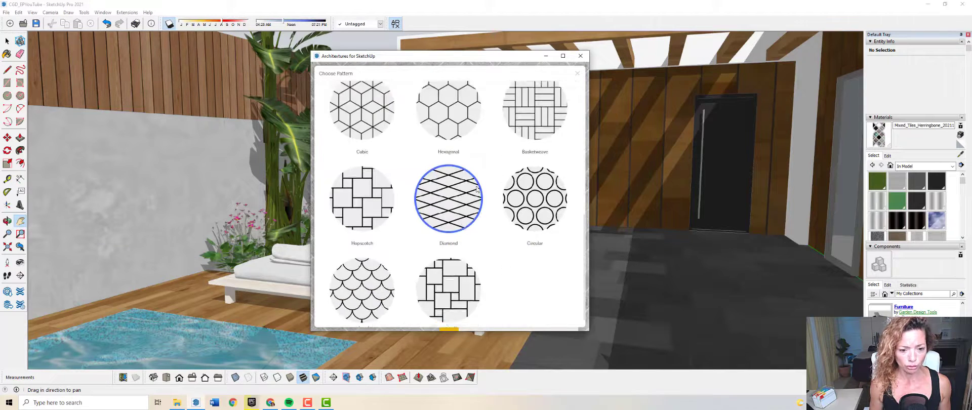
scroll(449, 196, up, 6)
click(578, 73)
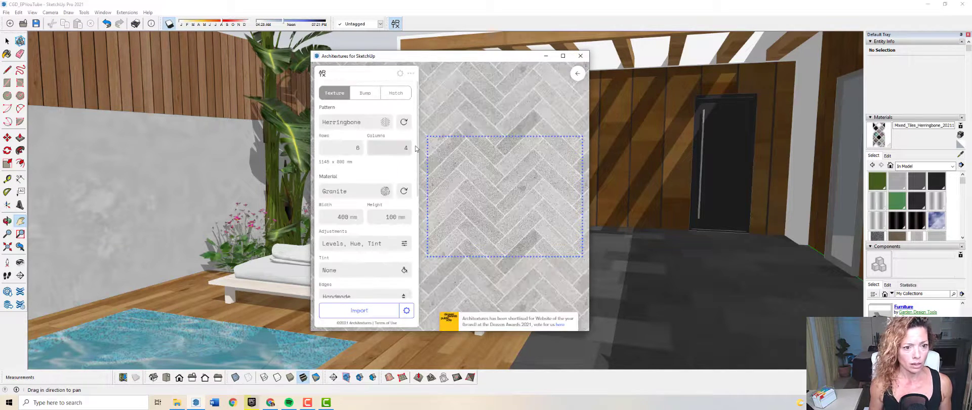
click(404, 124)
click(404, 124)
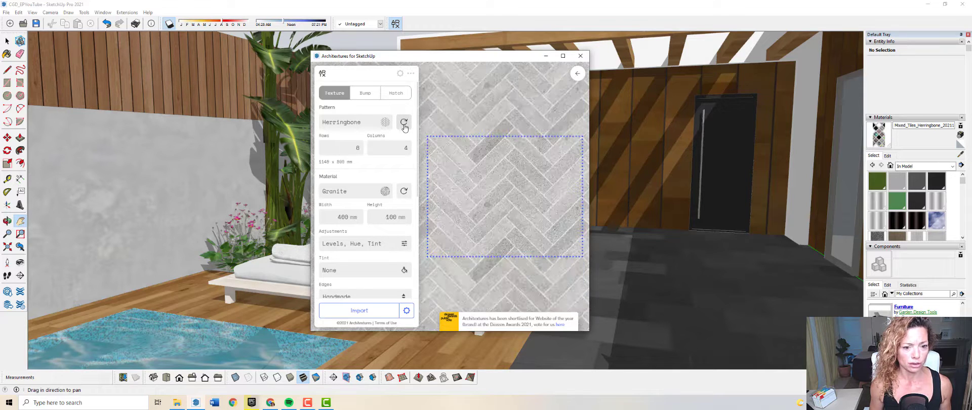
click(404, 124)
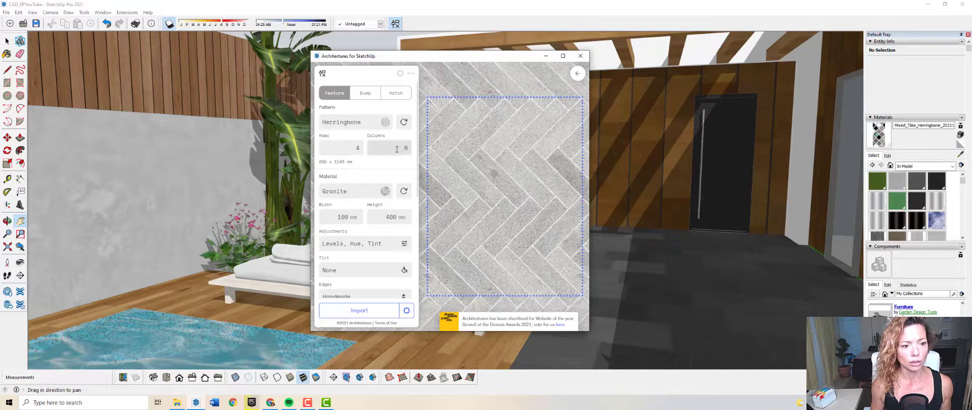
scroll(376, 140, down, 1)
Review the tile materials and keep Granite
click(353, 154)
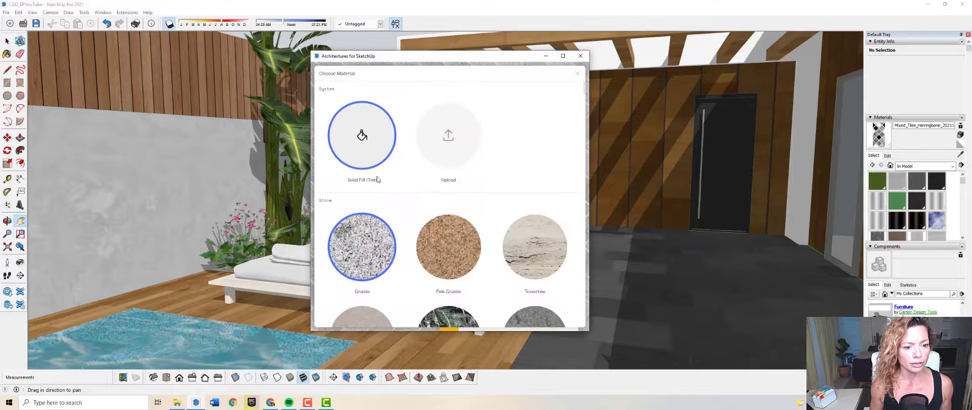
scroll(381, 208, down, 3)
scroll(384, 207, up, 5)
scroll(419, 210, down, 5)
scroll(419, 210, up, 5)
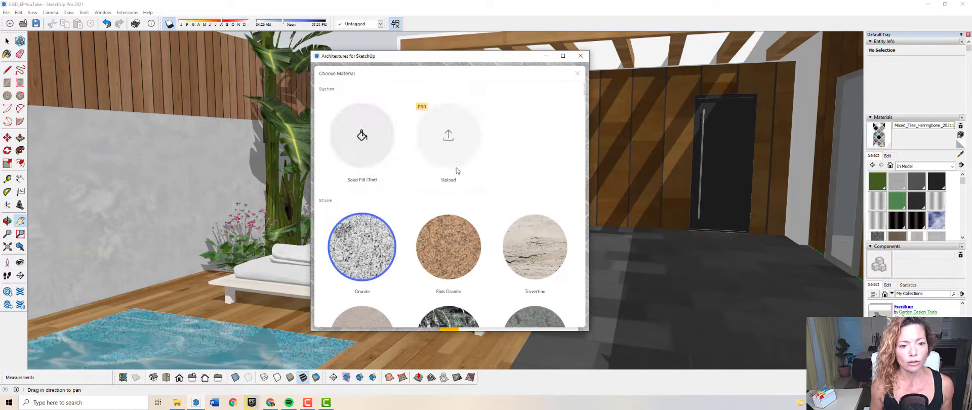
click(577, 74)
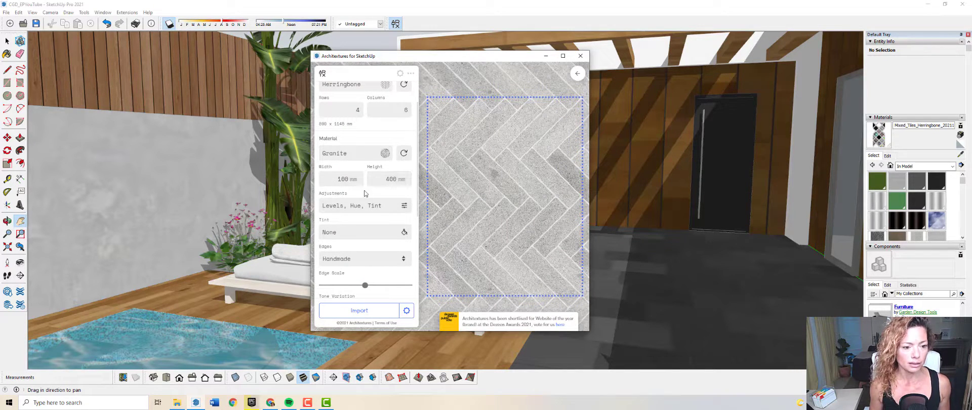
Raise the Contrast slider in Tile Adjustments for the granite herringbone texture
scroll(354, 182, down, 1)
click(352, 169)
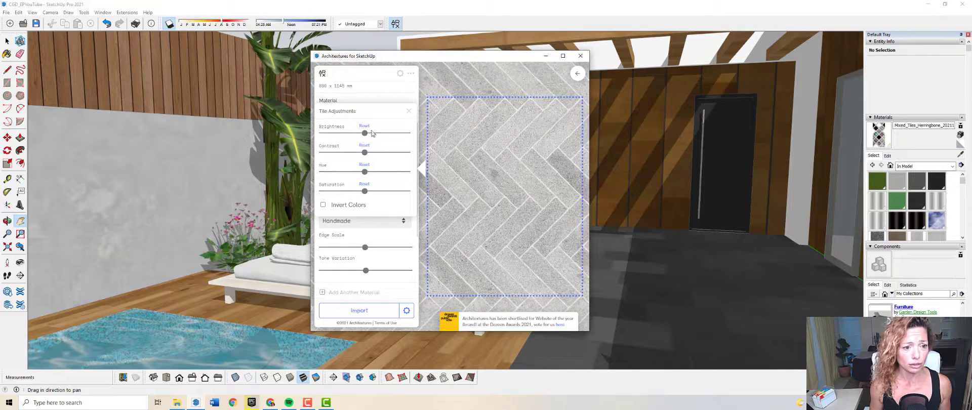
mouse_move(365, 157)
mouse_down()
mouse_move(350, 155)
mouse_move(382, 155)
mouse_move(373, 154)
mouse_up()
click(408, 110)
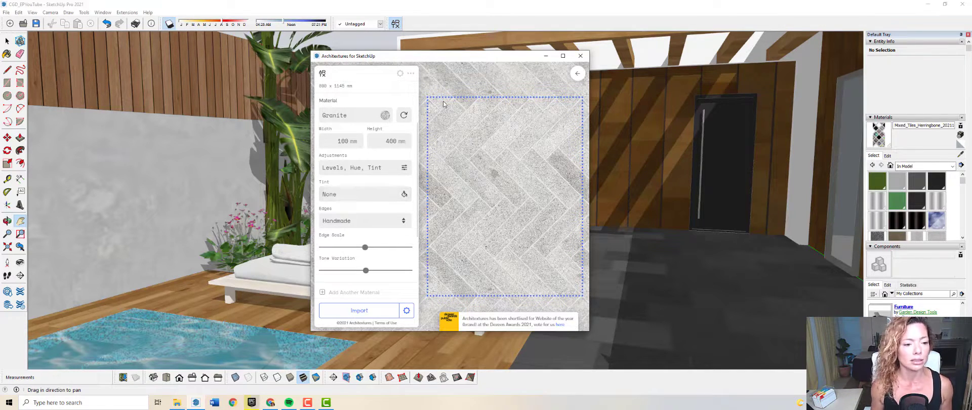
Tint the granite herringbone tiles green #31bd2b
click(374, 202)
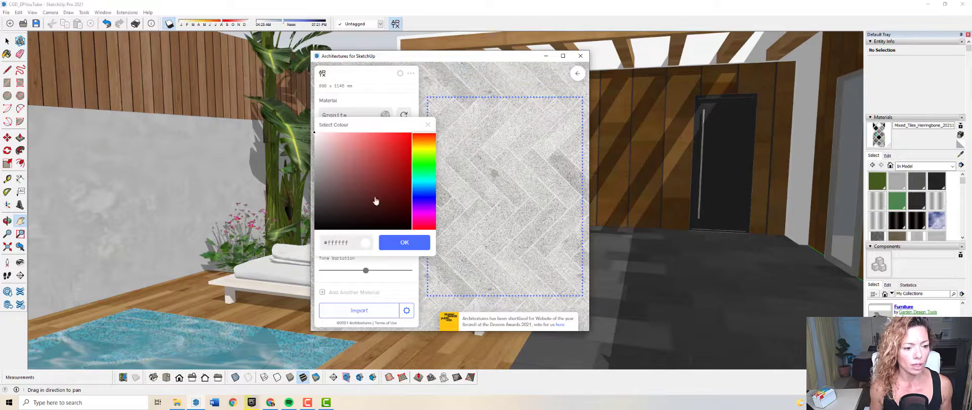
drag(372, 189, 390, 157)
click(424, 164)
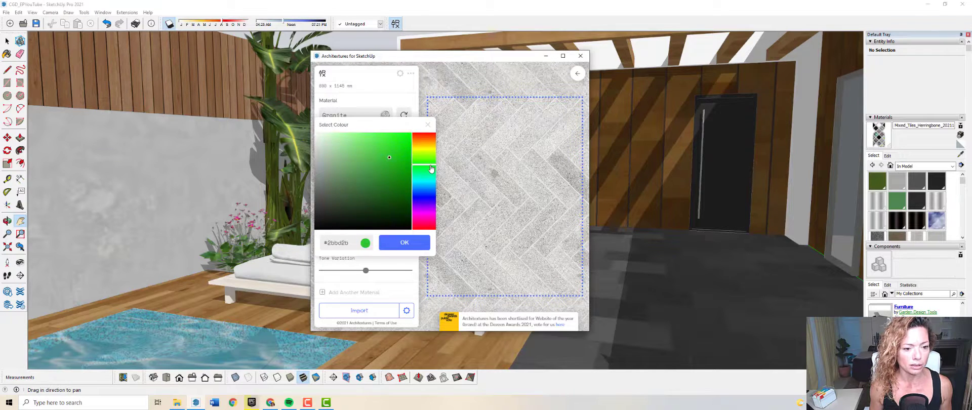
click(403, 239)
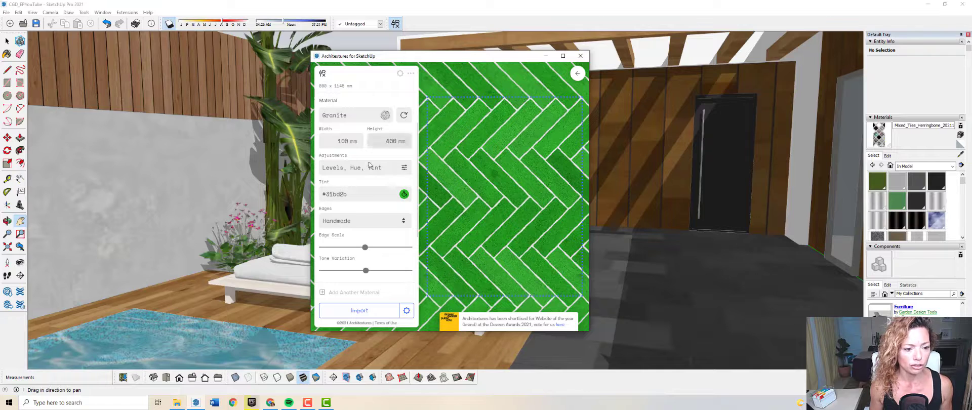
Set the tile Edges to Uneven and nudge the Edge Scale slider
click(377, 221)
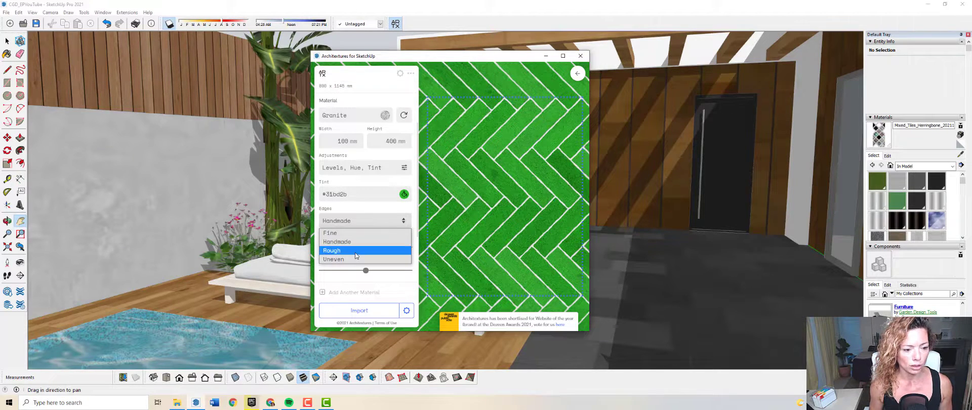
click(356, 250)
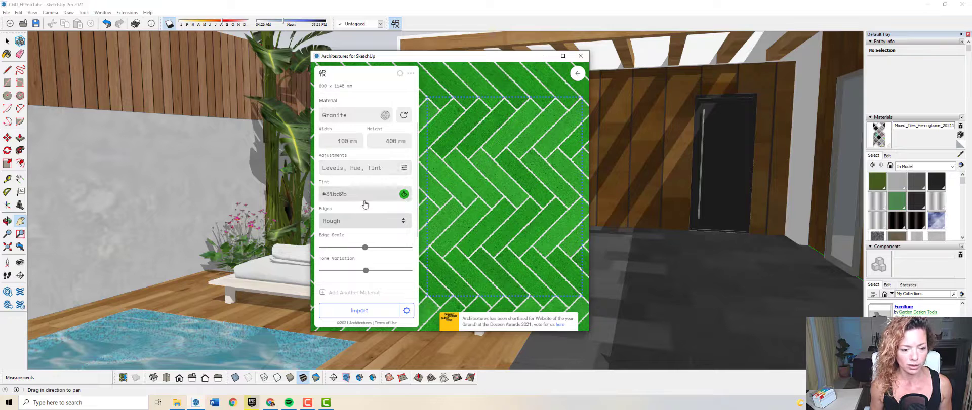
click(348, 224)
click(353, 245)
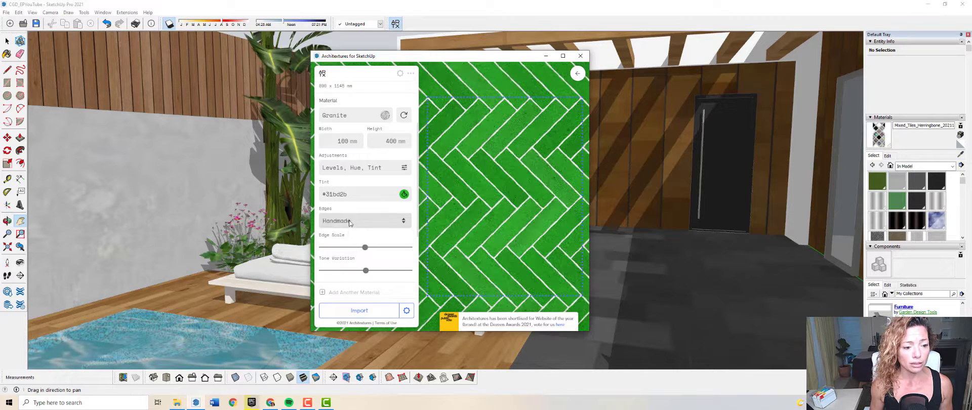
click(351, 221)
click(353, 227)
click(353, 228)
click(349, 257)
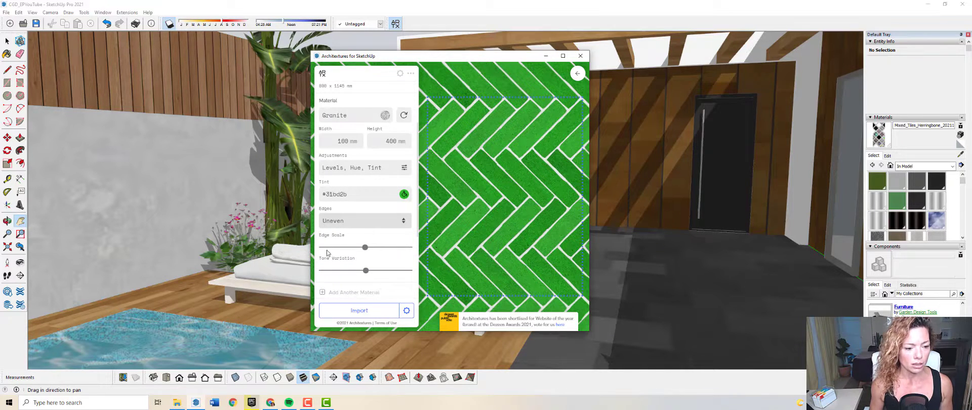
mouse_move(365, 247)
mouse_down()
mouse_move(347, 247)
mouse_move(373, 247)
mouse_up()
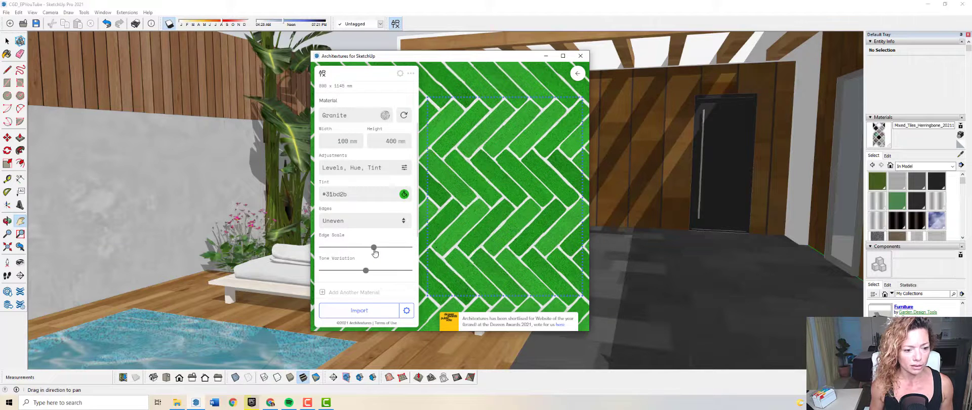
scroll(350, 223, down, 2)
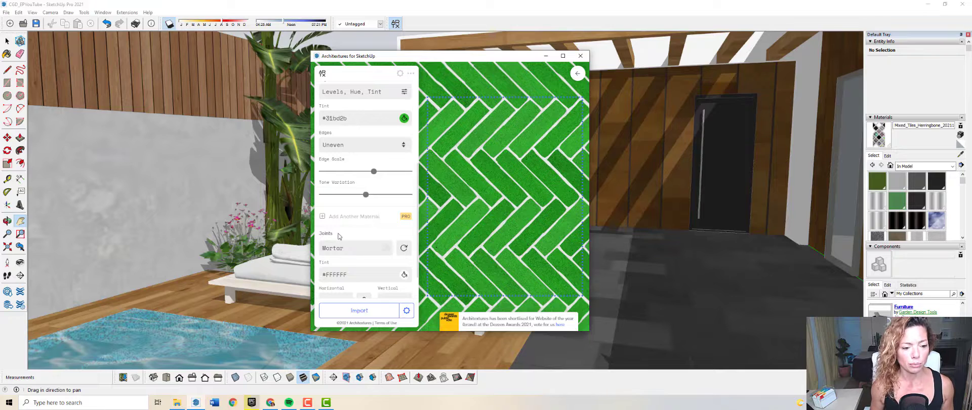
Keep Mortar as the joint material and tint the joints dark red #a11919
scroll(403, 216, down, 1)
click(346, 213)
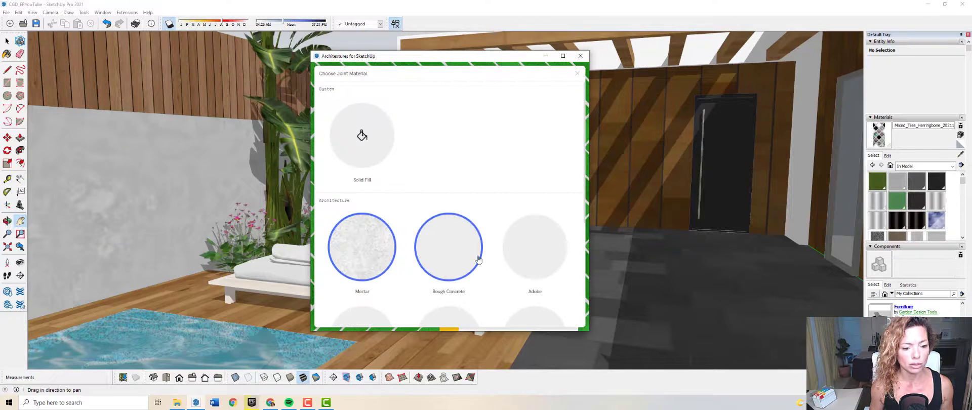
click(577, 73)
click(349, 236)
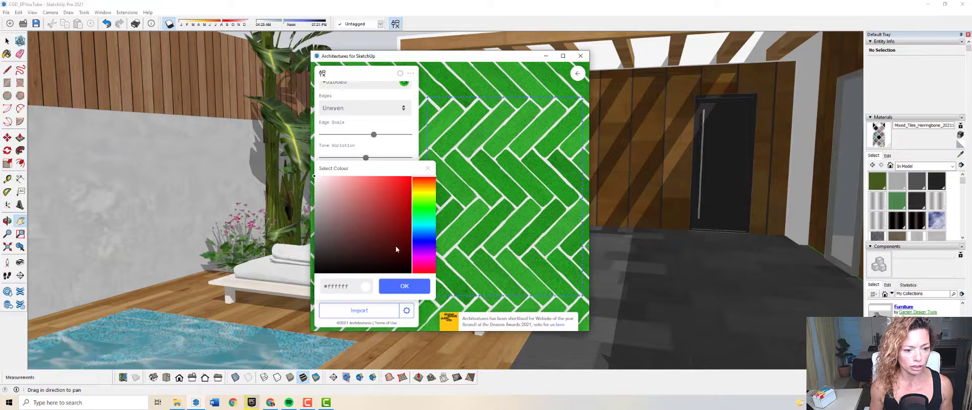
drag(379, 250, 396, 212)
click(405, 287)
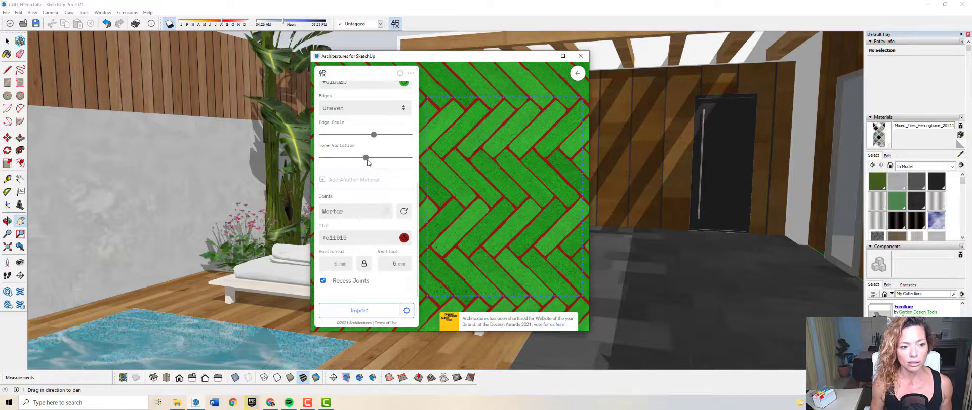
Go back to the Architextures library, scroll its textures, and open the Category dropdown
scroll(365, 178, up, 5)
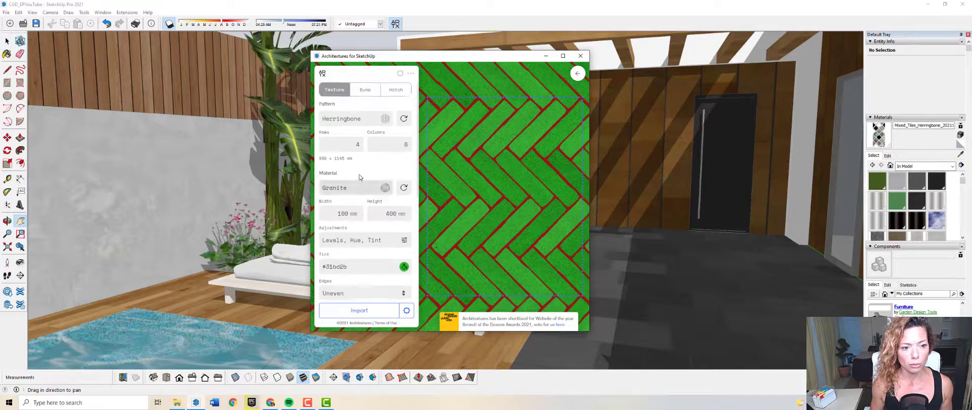
click(578, 74)
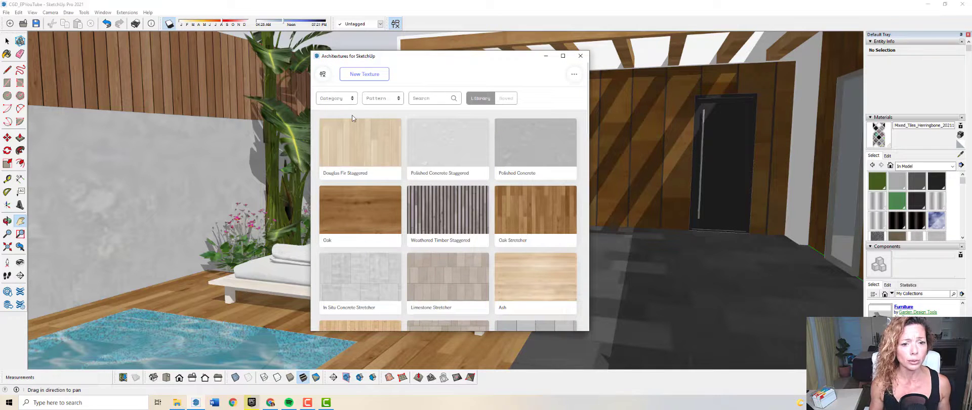
scroll(465, 214, down, 3)
scroll(465, 214, down, 10)
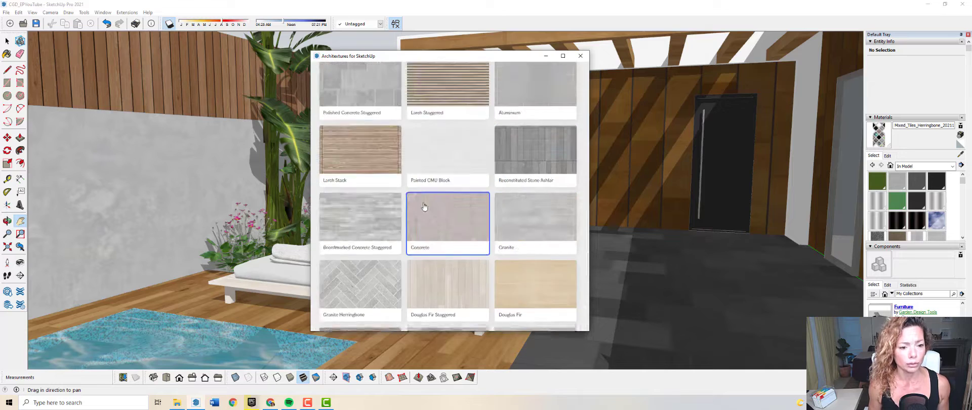
scroll(425, 206, down, 5)
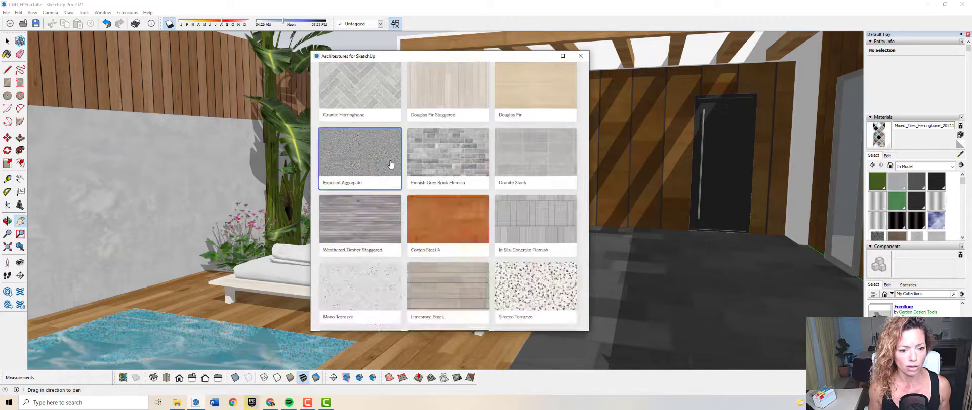
scroll(454, 190, up, 5)
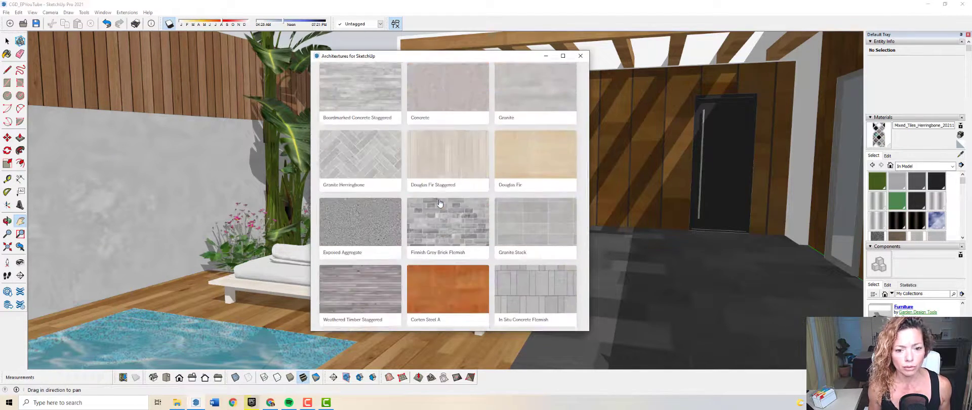
scroll(438, 197, up, 8)
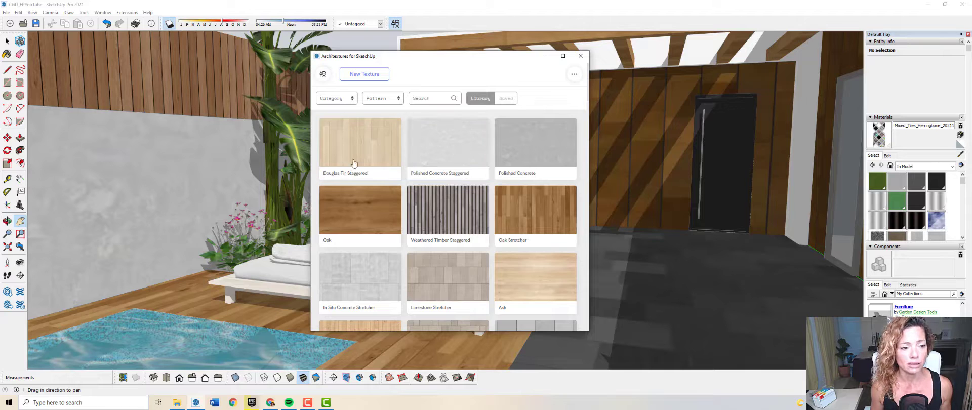
click(332, 99)
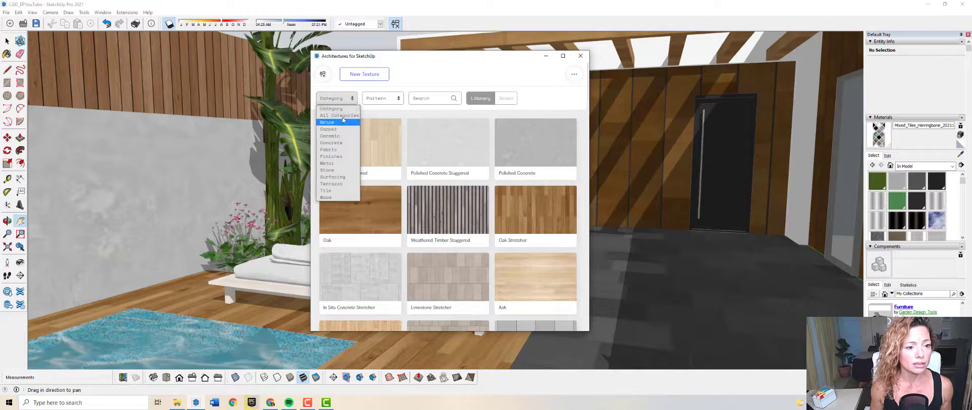
click(340, 170)
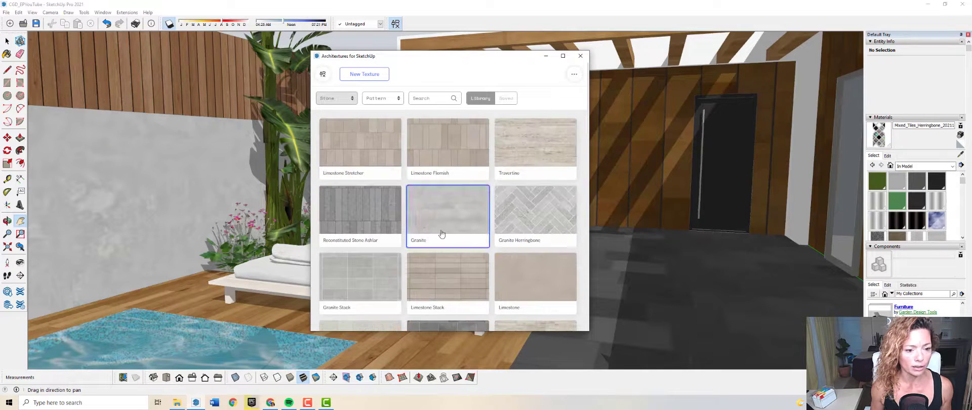
scroll(406, 203, down, 3)
scroll(400, 192, up, 3)
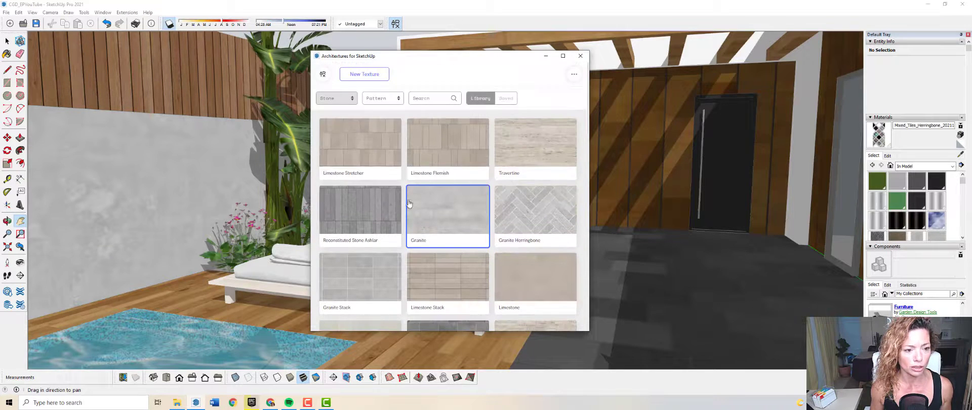
click(338, 99)
click(343, 175)
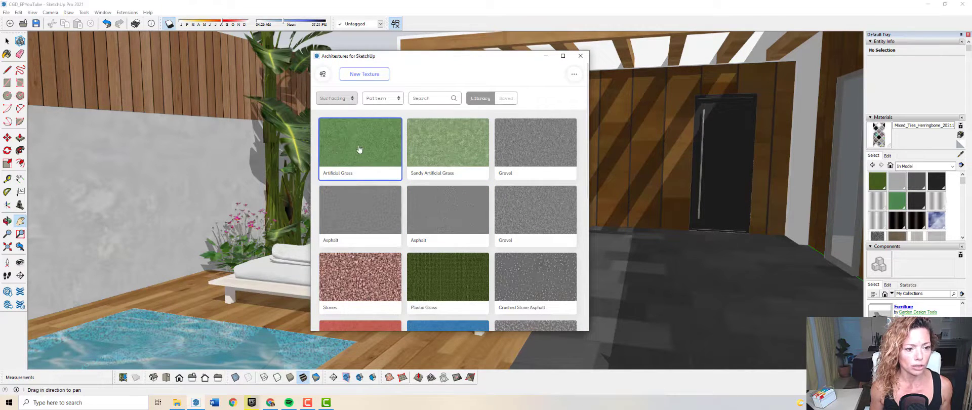
click(347, 98)
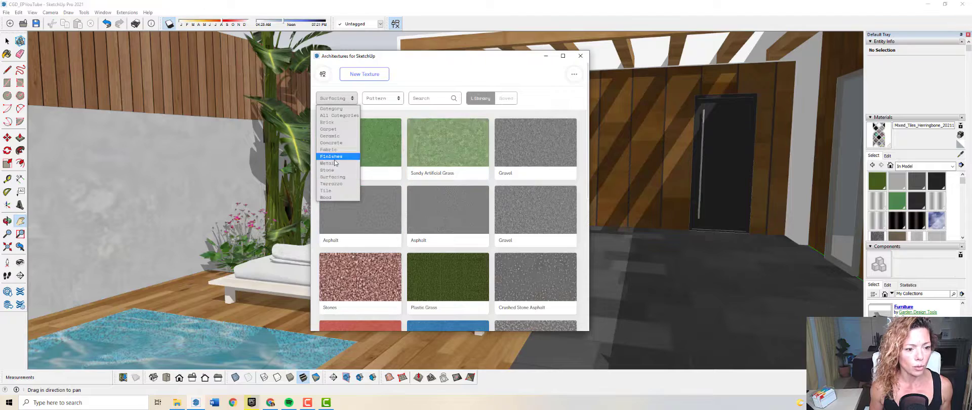
click(334, 186)
scroll(444, 189, down, 3)
scroll(486, 192, down, 3)
scroll(441, 245, up, 1)
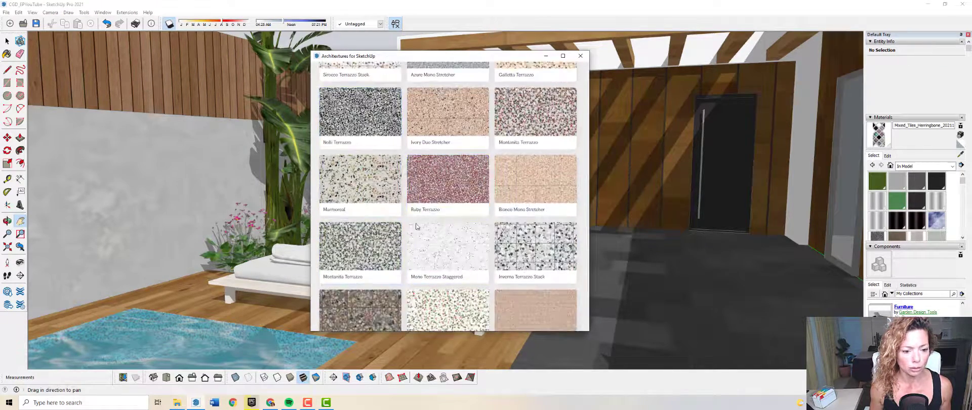
scroll(371, 198, up, 5)
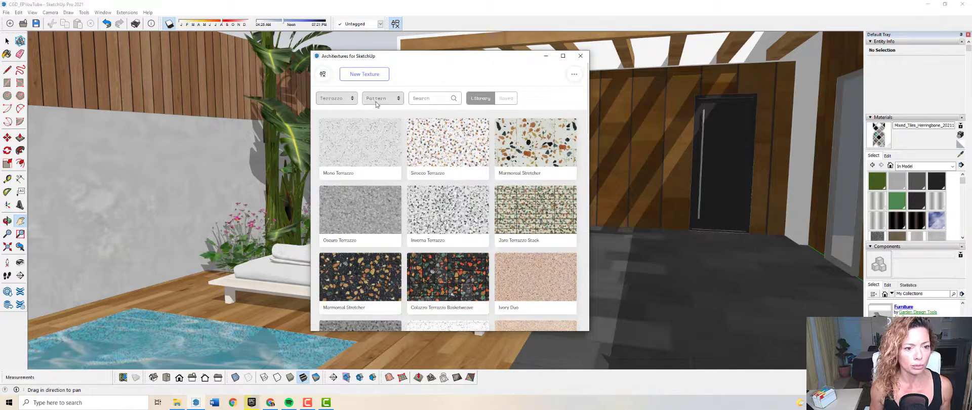
click(332, 99)
click(328, 114)
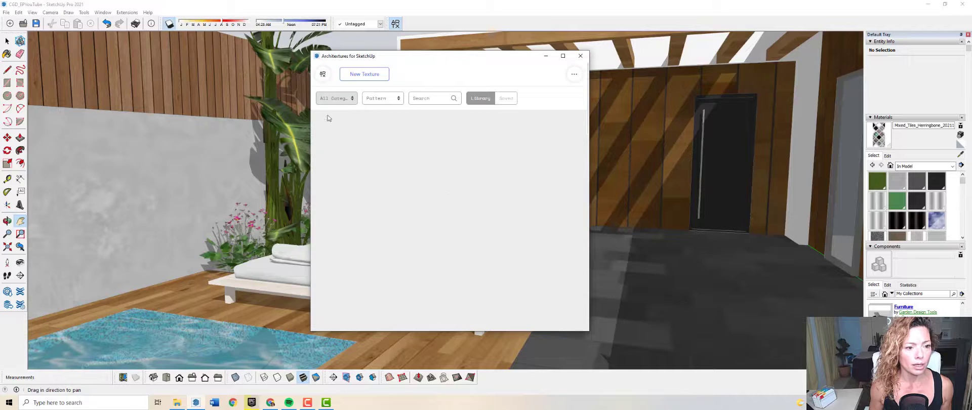
click(384, 99)
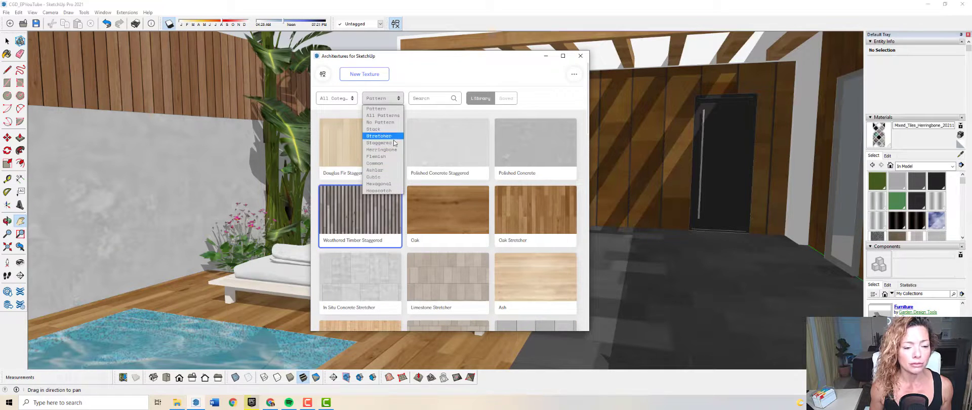
click(389, 177)
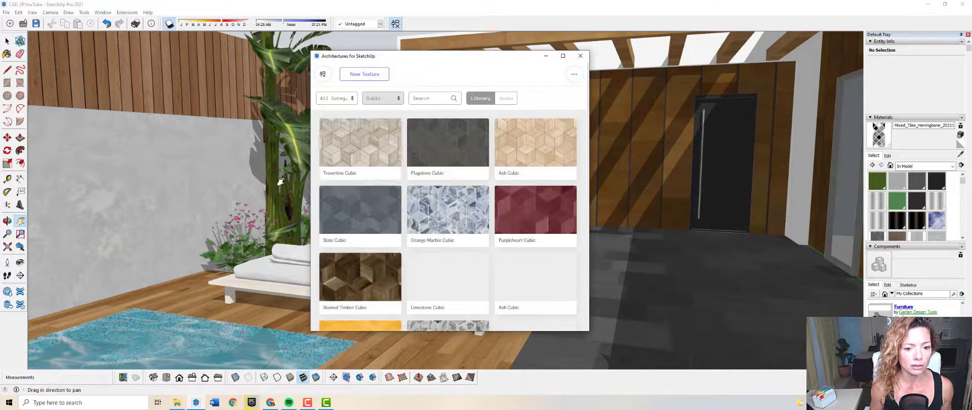
click(376, 99)
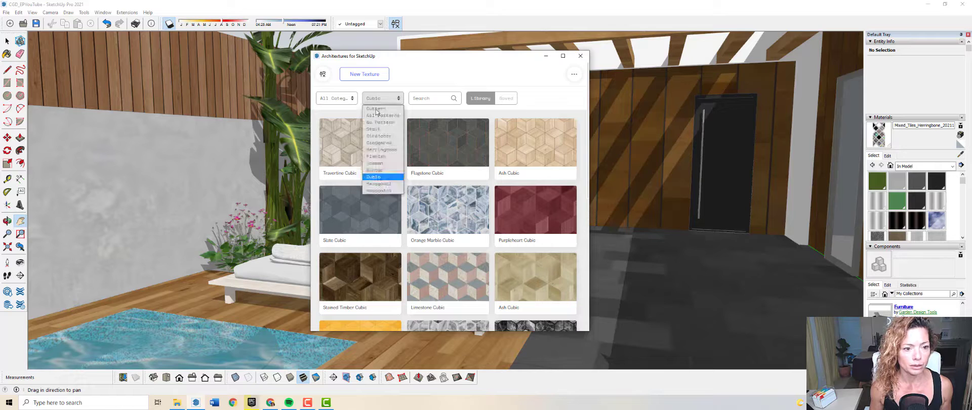
click(381, 115)
Search the textures for 'oak' and turn off the Library-only filter
click(439, 98)
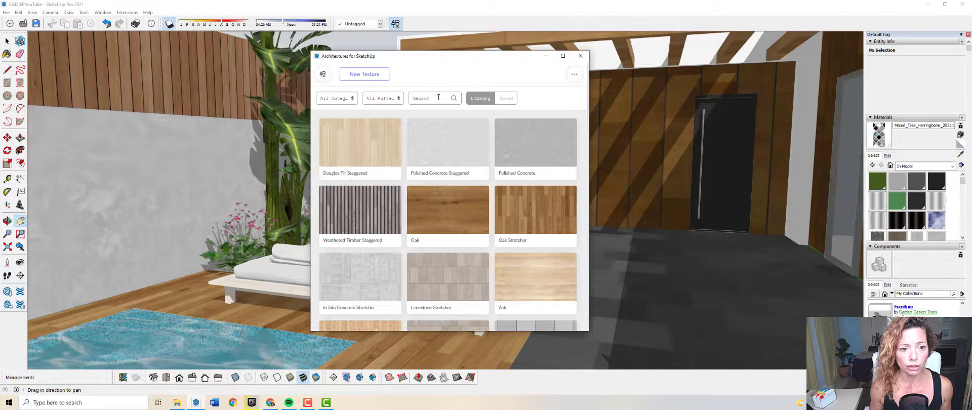
text(oak)
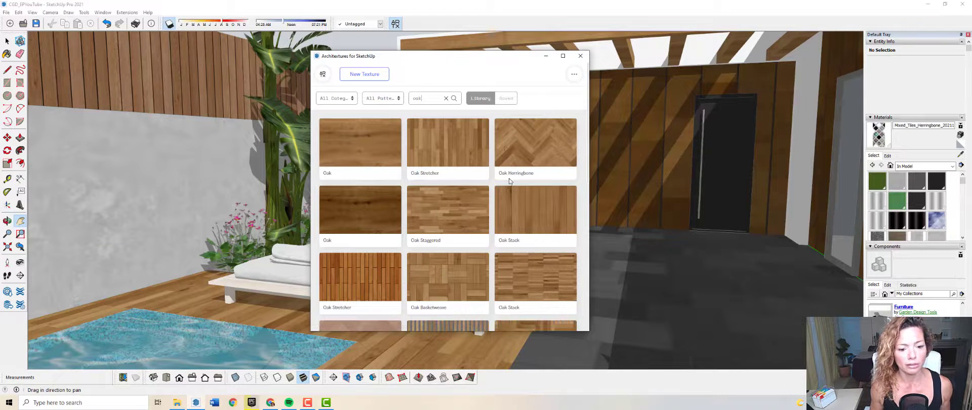
scroll(506, 178, down, 5)
scroll(505, 178, up, 5)
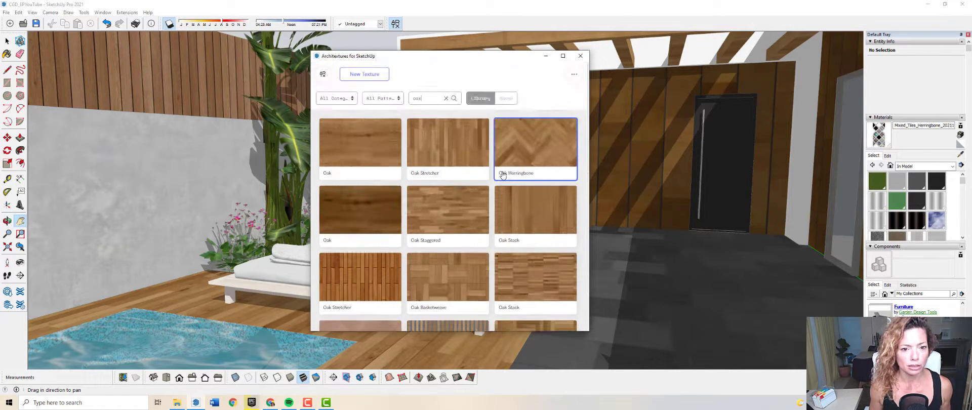
click(476, 101)
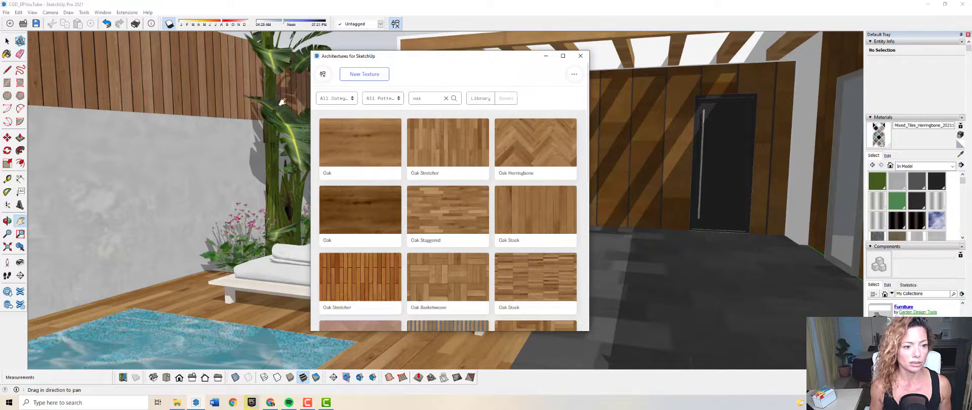
Filter the textures to the Concrete category and clear the 'oak' search
click(328, 103)
click(328, 105)
click(328, 106)
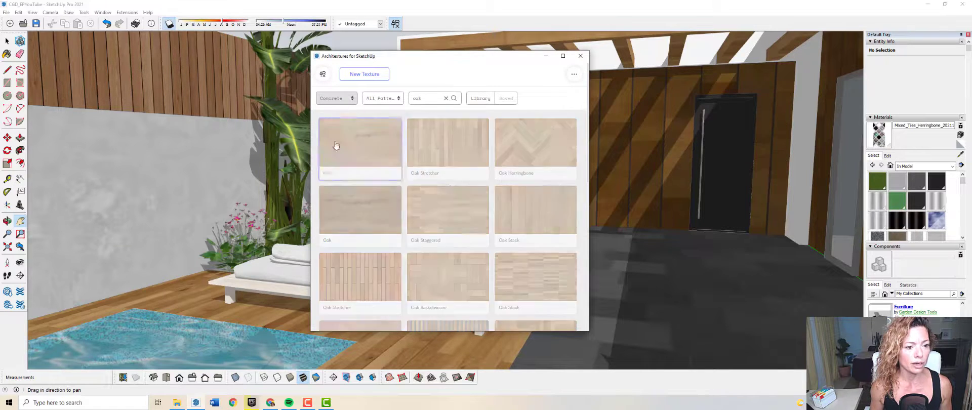
click(331, 143)
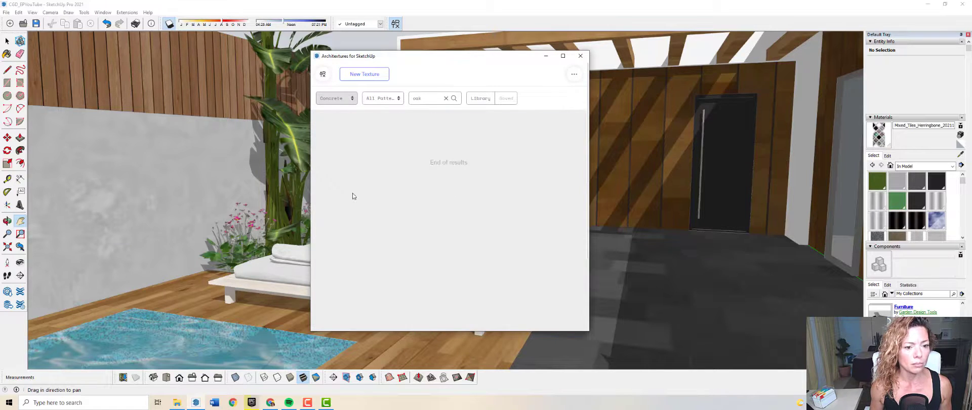
click(446, 99)
Scroll the concrete results and open Rammed Earth Concrete Stretcher
scroll(372, 178, down, 2)
scroll(372, 178, down, 3)
scroll(502, 215, down, 1)
scroll(476, 216, down, 1)
click(451, 185)
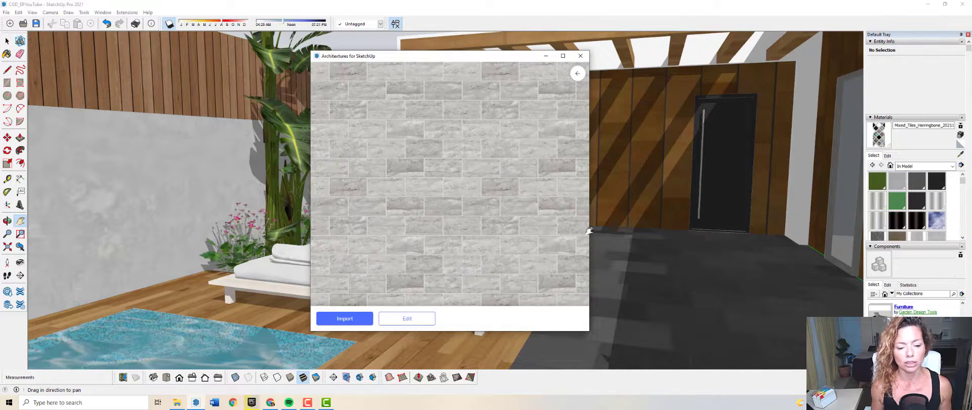
Edit the Rammed Earth texture and switch its pattern to Stack
click(407, 319)
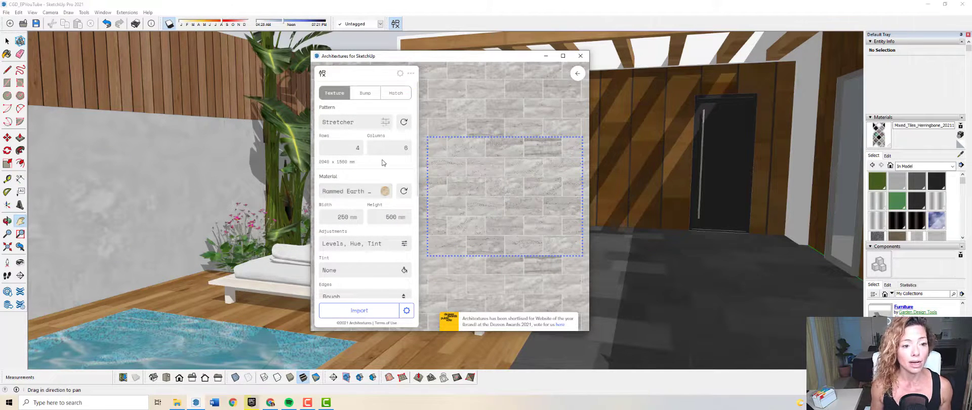
click(378, 122)
click(447, 105)
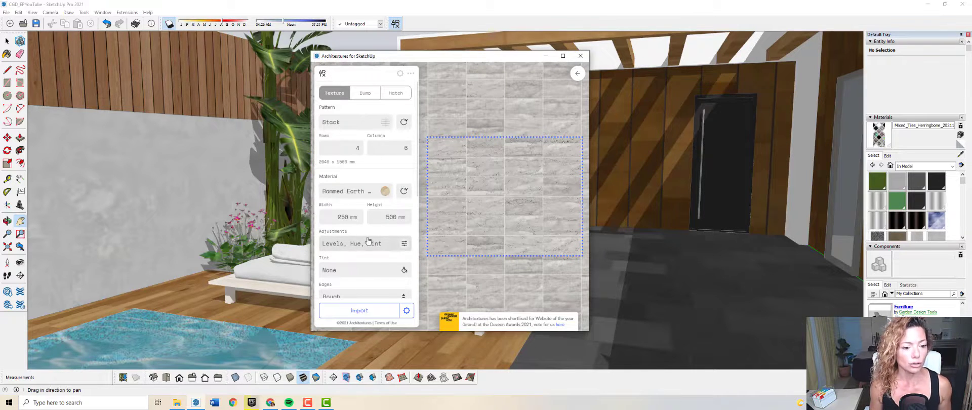
Tint the Rammed Earth texture red #c92b2b
scroll(401, 228, down, 1)
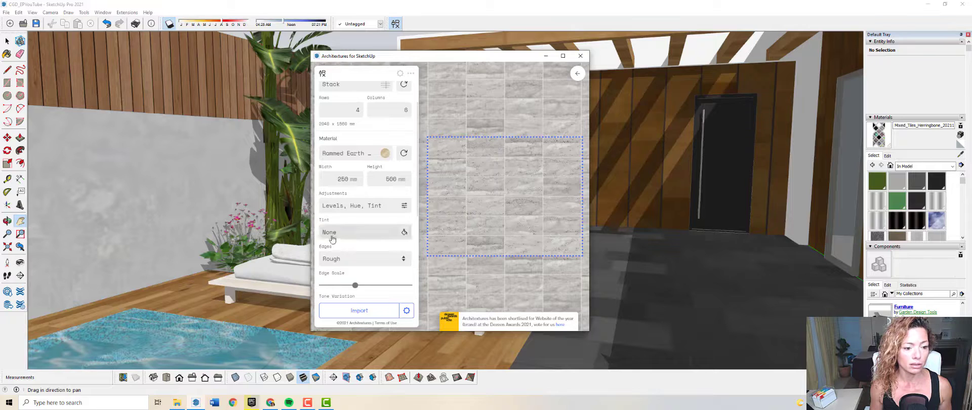
click(329, 239)
drag(397, 231, 389, 193)
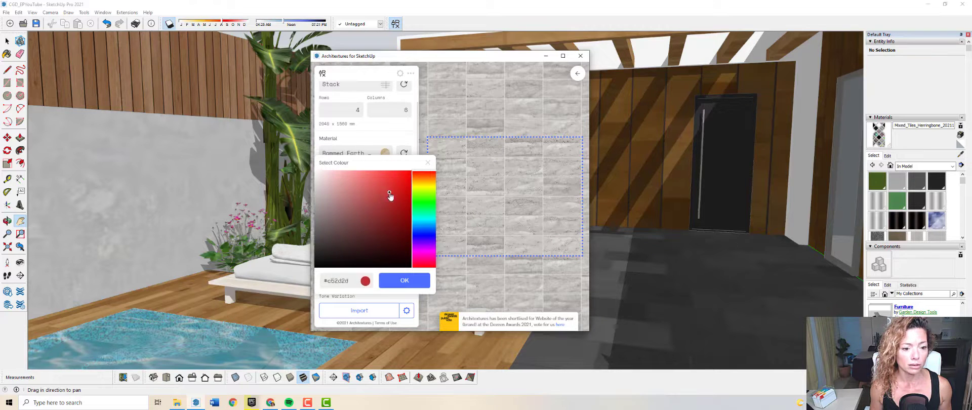
click(413, 283)
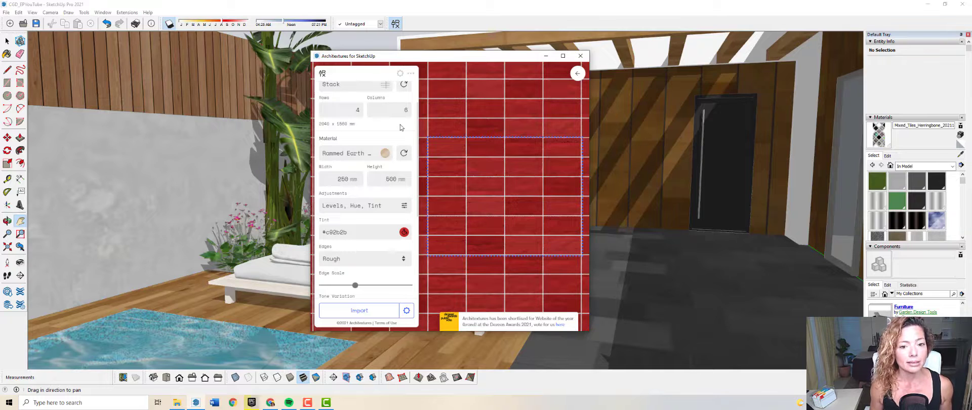
Import the red Rammed Earth Concrete Stack material and paint the left wall and upper band with it
click(359, 310)
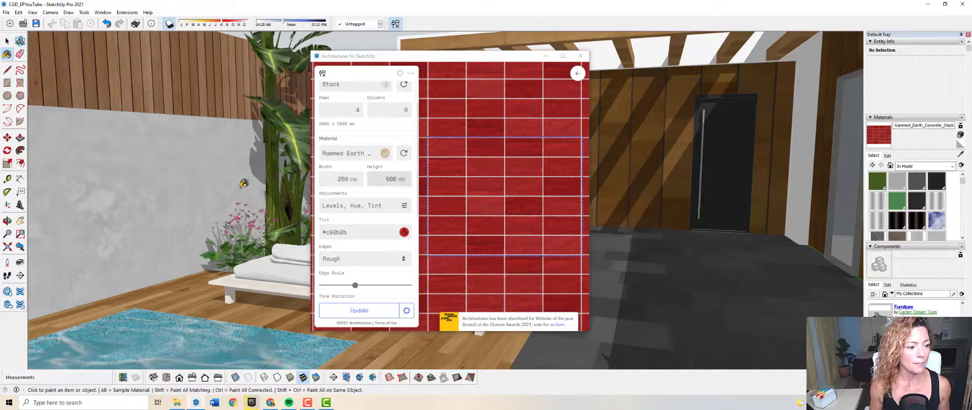
click(165, 195)
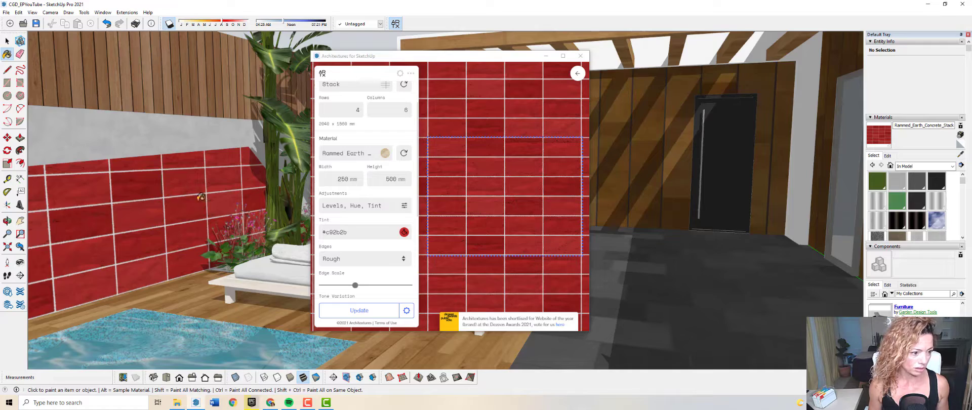
click(308, 172)
Check the material's colour and texture size settings in the Edit tab, then switch to Chrome
scroll(324, 173, down, 1)
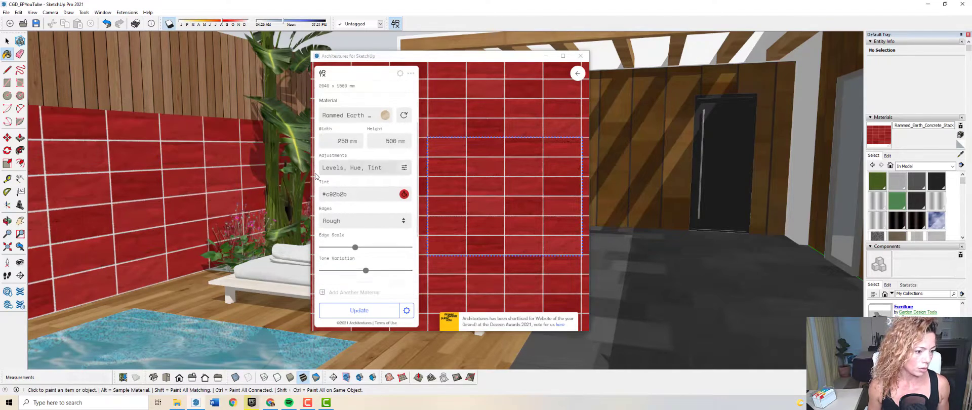
mouse_move(310, 172)
middle_down()
mouse_move(298, 209)
mouse_move(311, 204)
middle_up()
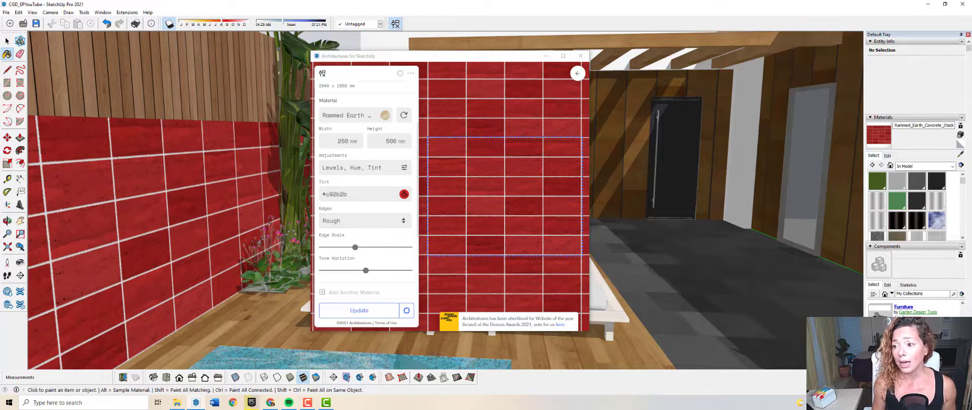
click(888, 156)
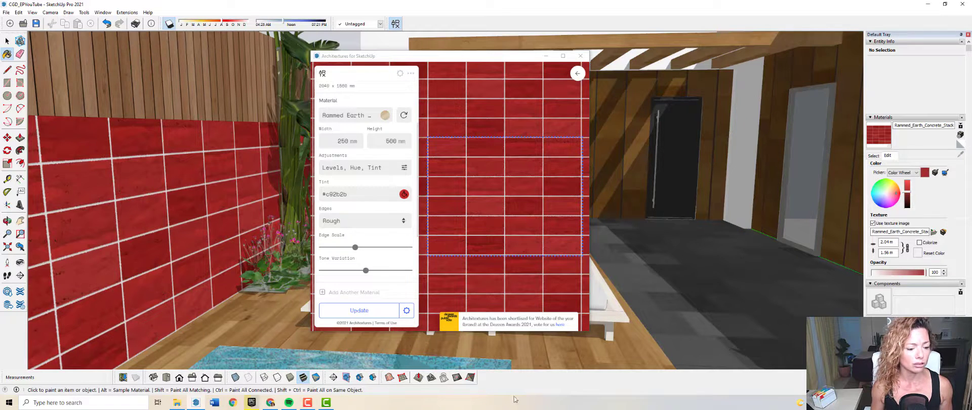
click(271, 403)
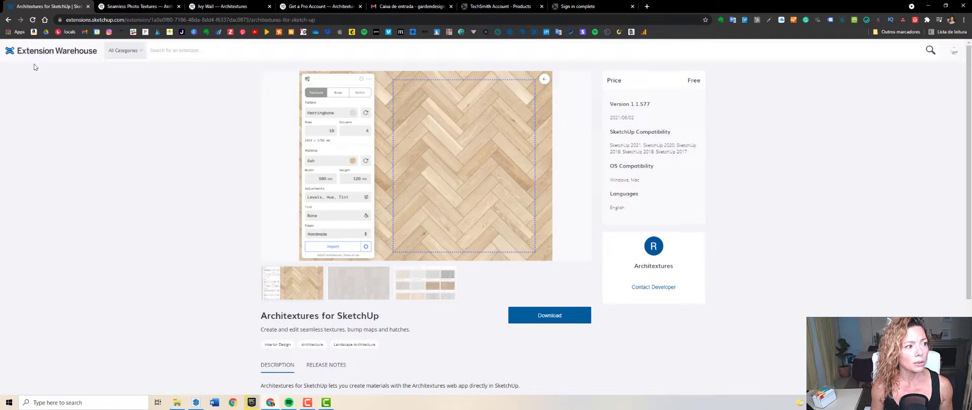
Review the Architextures Pro account's €59,99 yearly plan and its listed features
click(134, 6)
scroll(152, 187, up, 5)
click(313, 6)
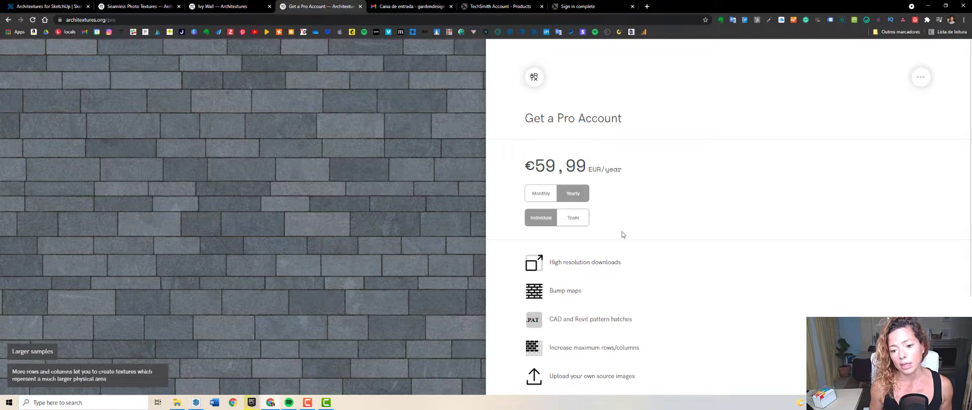
scroll(623, 234, down, 3)
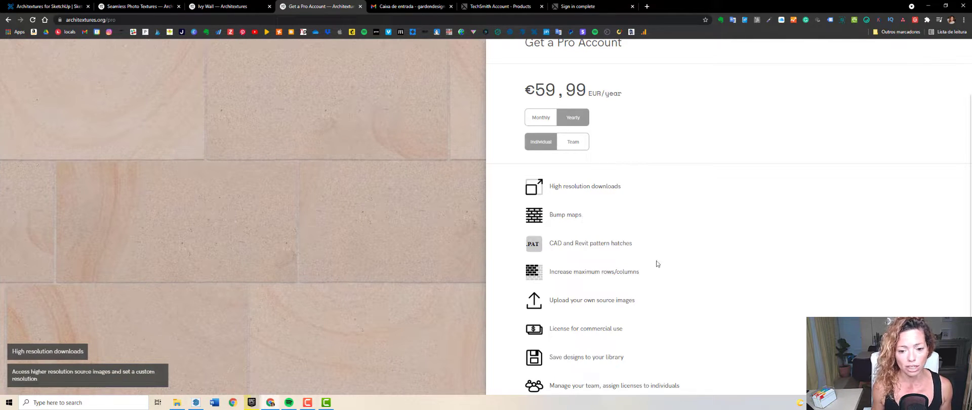
scroll(656, 248, down, 1)
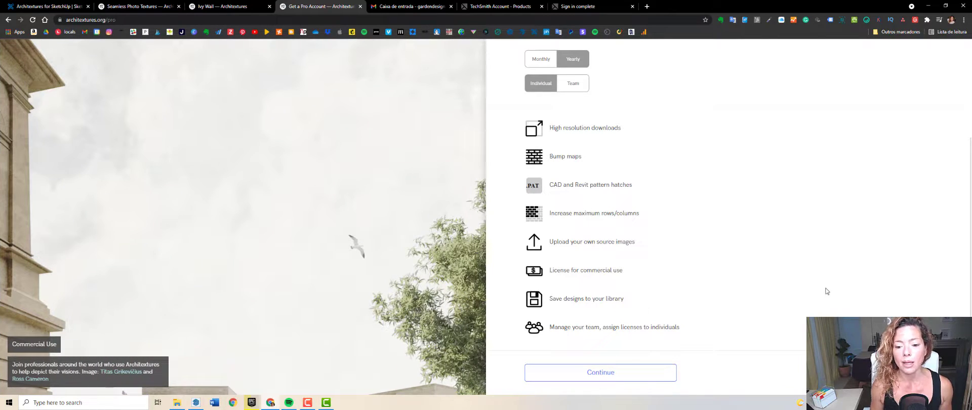
scroll(771, 278, up, 3)
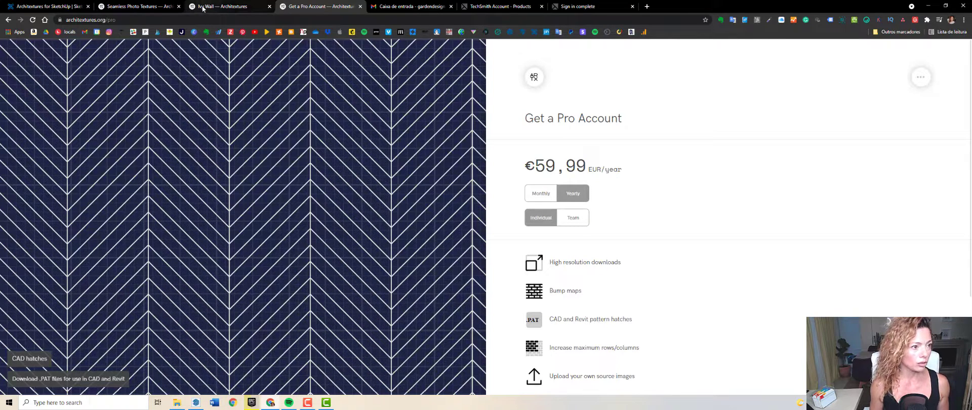
Go to the Architextures home page by trimming 'phototextures' from the address, then open Photo Textures
click(116, 6)
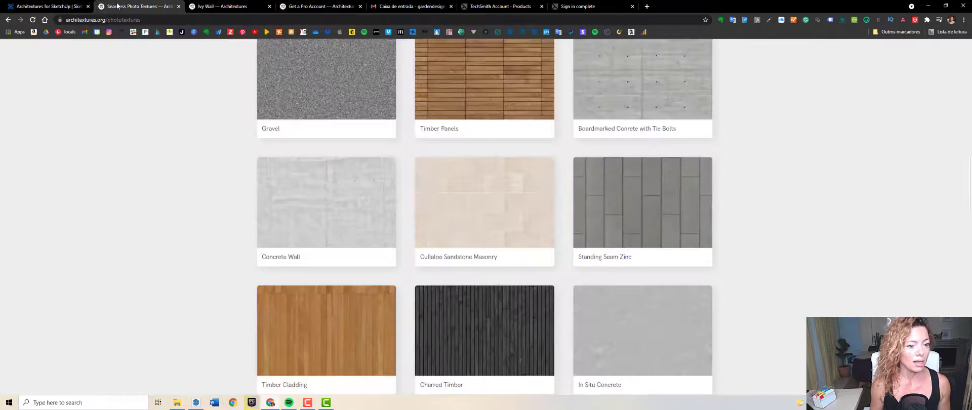
scroll(527, 305, up, 15)
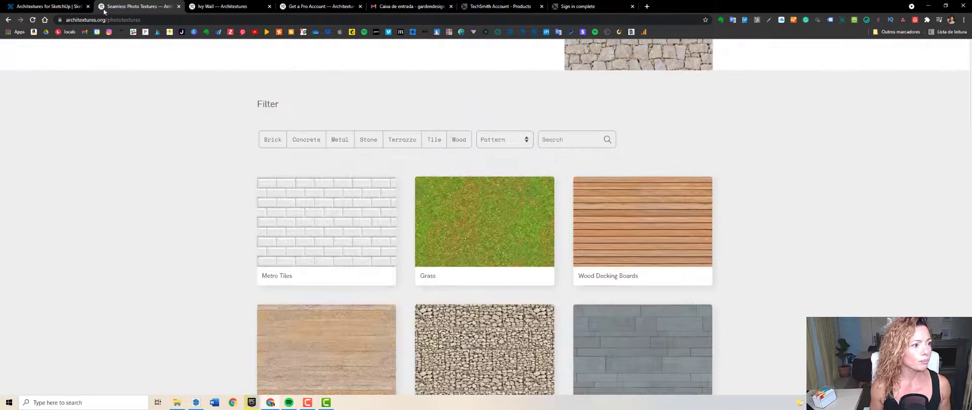
click(122, 19)
double_click(144, 19)
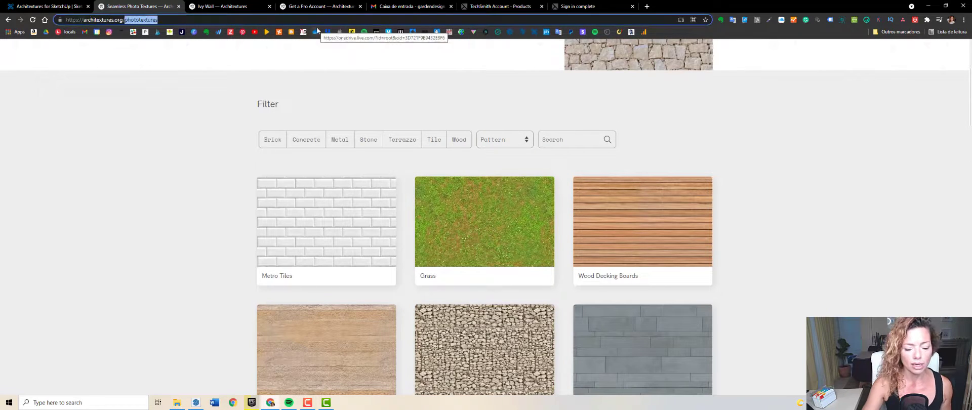
key(BackSpace)
key(Return)
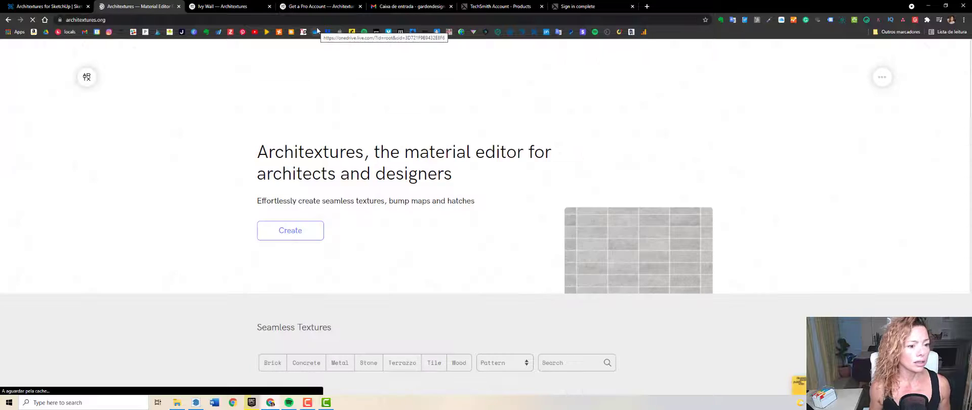
scroll(501, 177, down, 7)
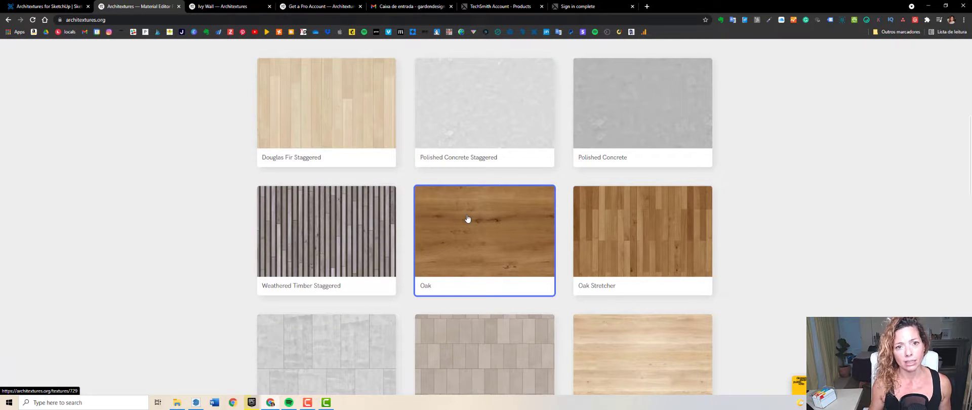
scroll(470, 218, down, 15)
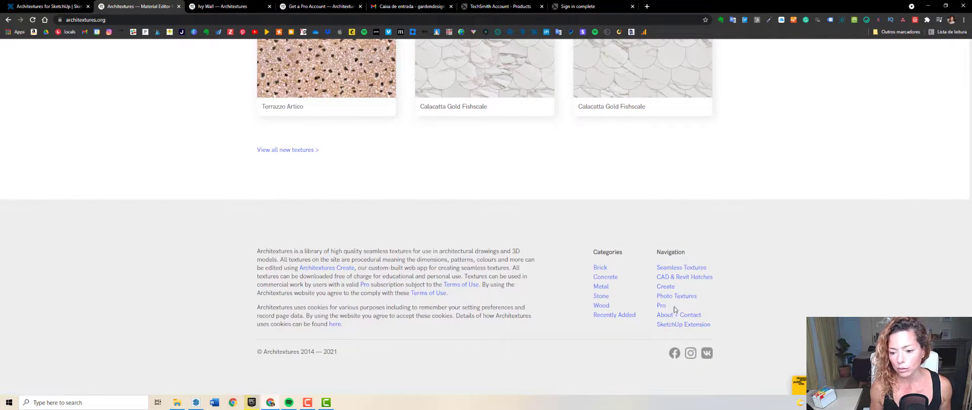
click(676, 296)
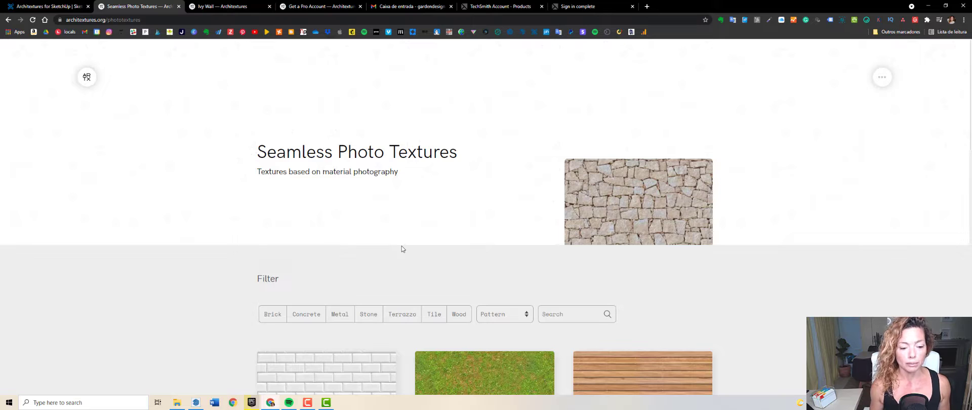
Load more photo texture cards and scroll down to the Ivy Wall texture
scroll(530, 268, down, 6)
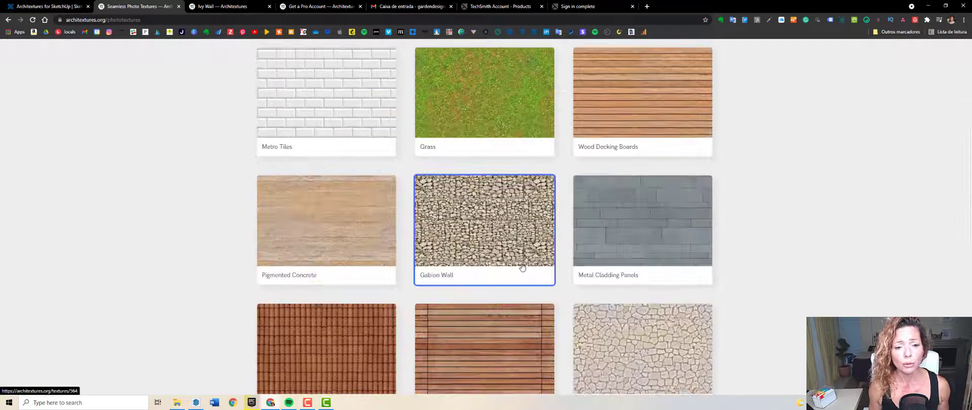
scroll(519, 252, down, 4)
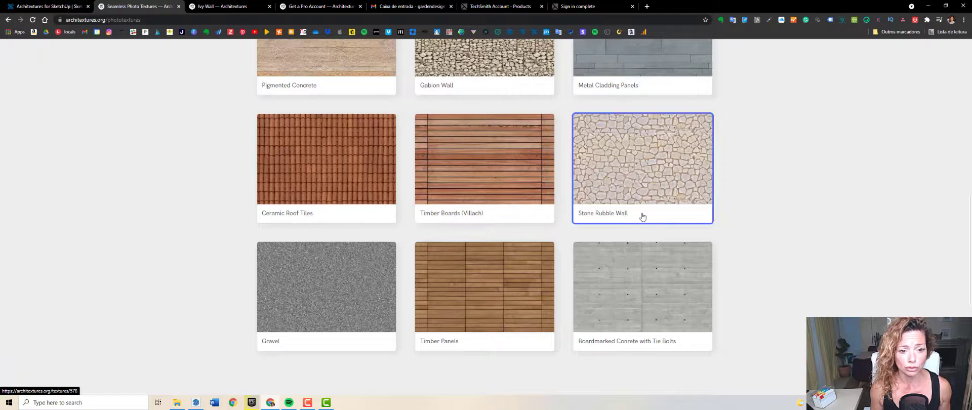
scroll(643, 216, down, 5)
click(480, 205)
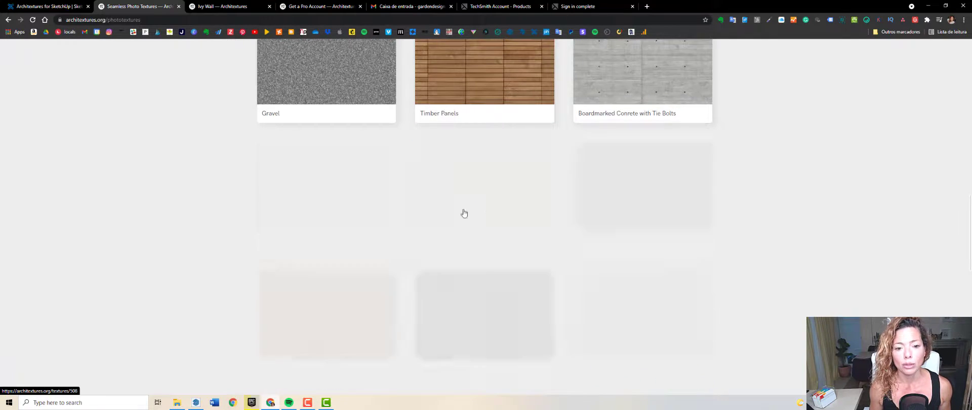
scroll(641, 225, down, 1)
scroll(641, 224, down, 4)
scroll(533, 217, down, 4)
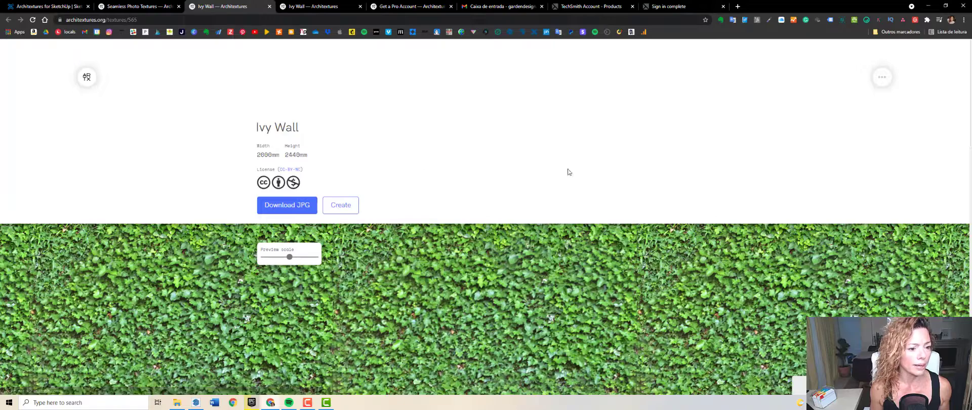
Open the Ivy Wall texture in the creator, return to the listing, and enlarge its preview scale
scroll(419, 170, down, 2)
scroll(304, 129, up, 2)
click(339, 207)
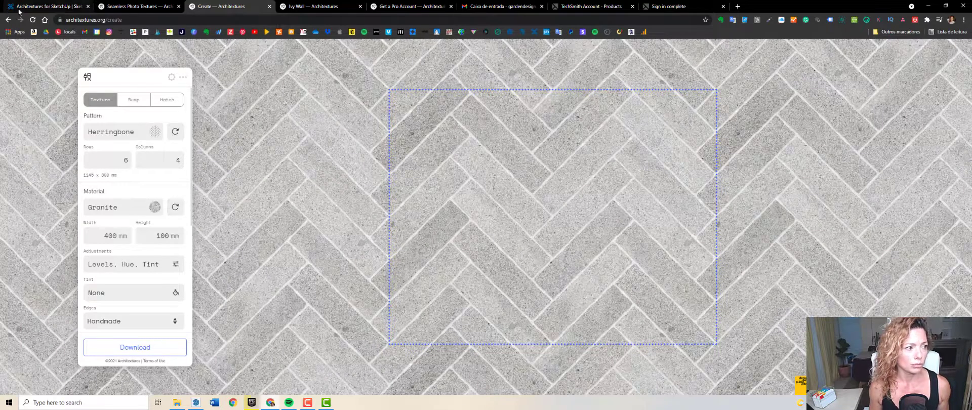
click(126, 4)
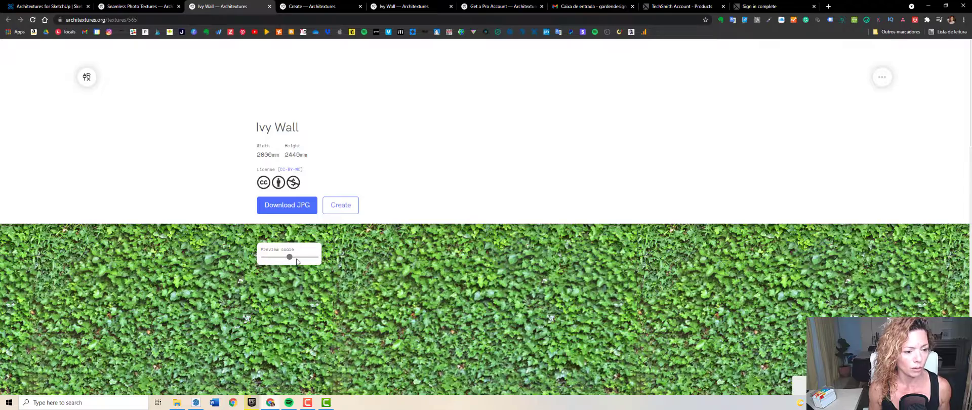
mouse_move(296, 260)
mouse_down()
mouse_move(305, 257)
mouse_move(297, 259)
mouse_up()
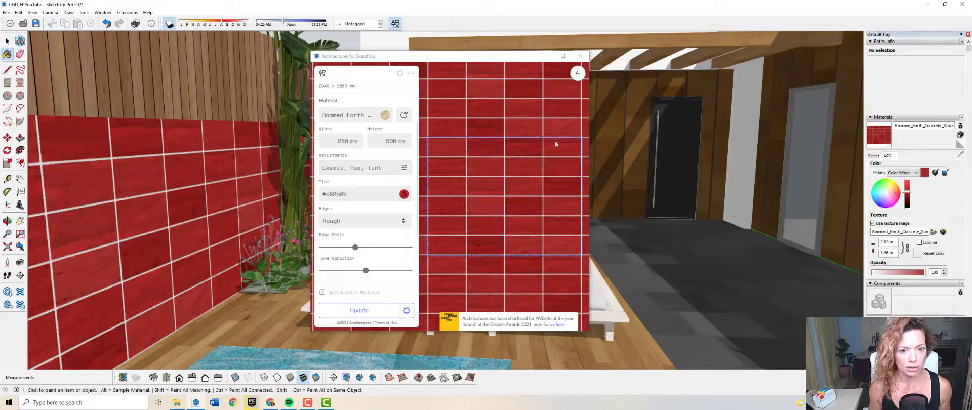
Close the Architextures panel and orbit to see the loungers and both doors
click(578, 74)
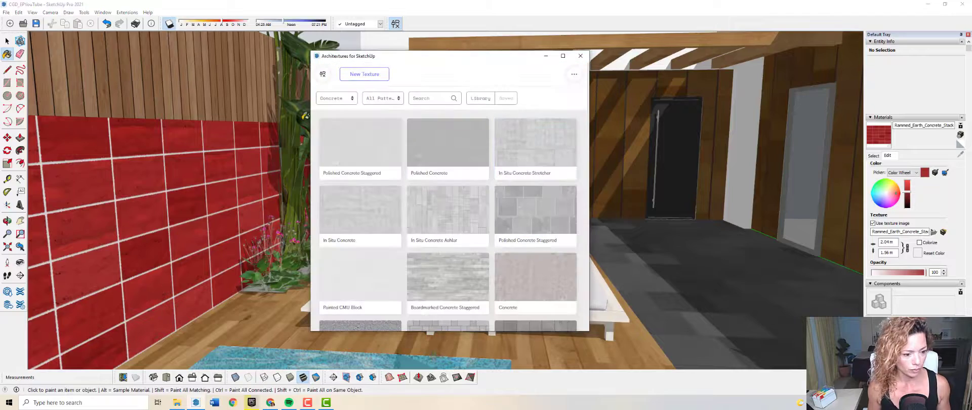
click(580, 55)
middle_drag(517, 162, 470, 180)
Repaint the wall strip and red tile wall with grey concrete using the Paint Bucket
key(b)
click(127, 186)
click(132, 213)
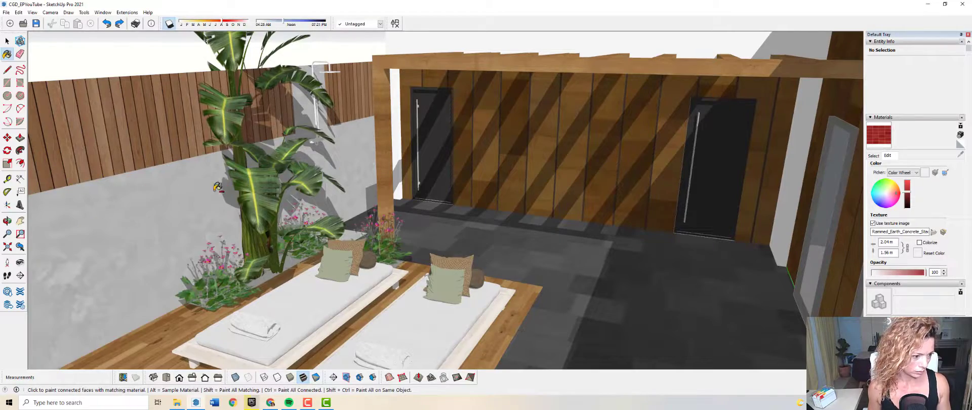
key(space)
scroll(303, 125, up, 6)
scroll(304, 126, down, 4)
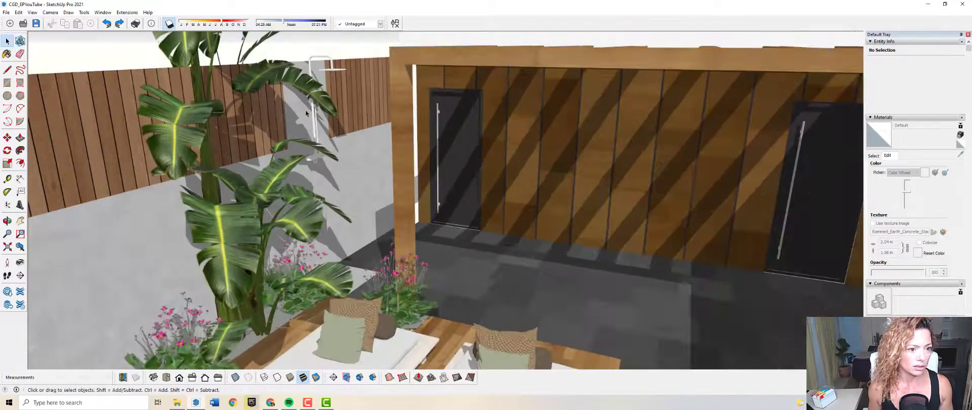
scroll(303, 125, up, 4)
Select the shower wall face
click(300, 123)
scroll(300, 123, up, 3)
scroll(312, 144, down, 1)
scroll(304, 139, down, 2)
scroll(291, 135, up, 2)
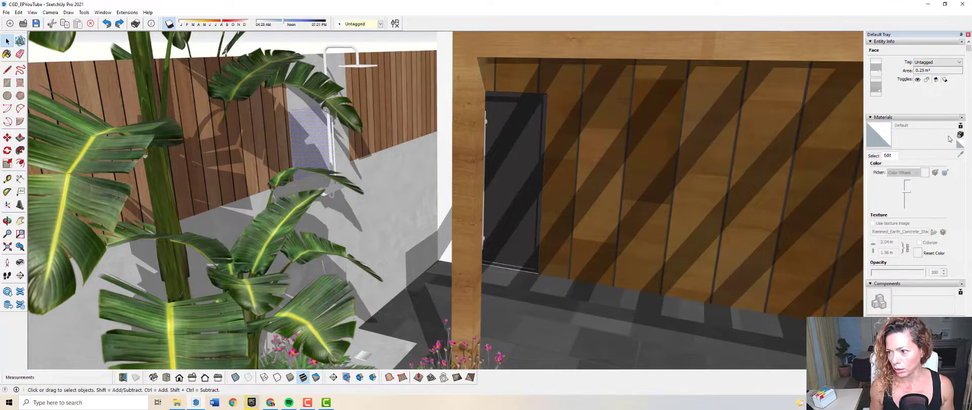
Create a new material from Ivy-Wall-Architextures.jpg and paint the shower panel with it
click(958, 135)
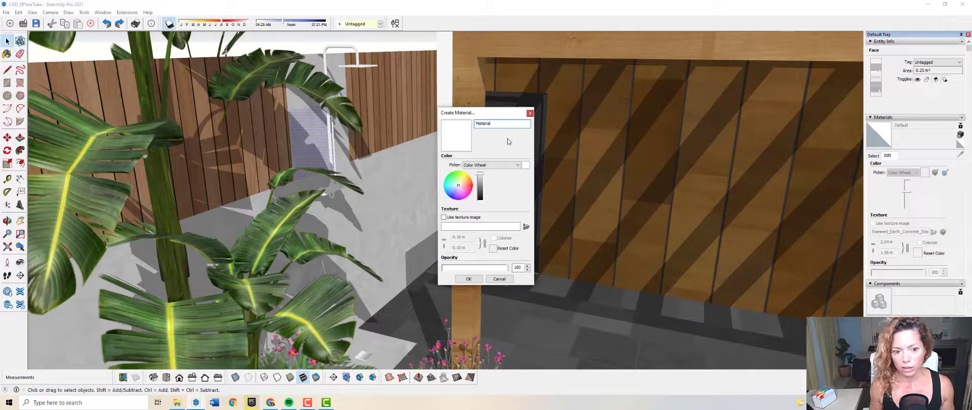
click(526, 227)
click(448, 177)
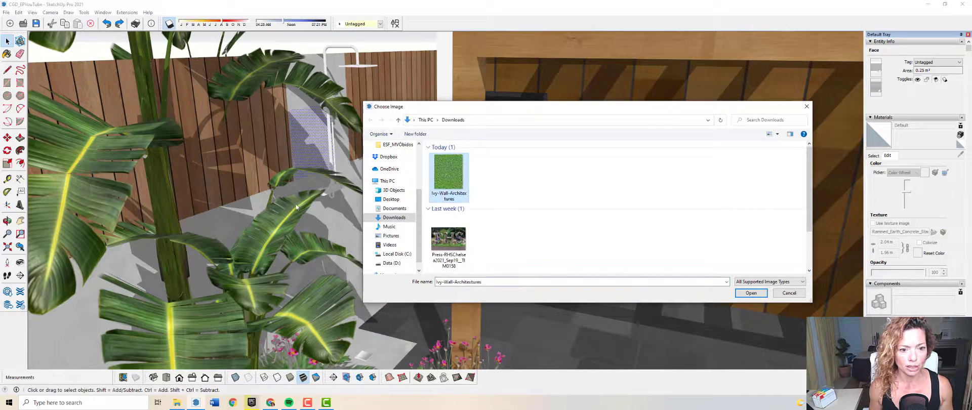
click(751, 293)
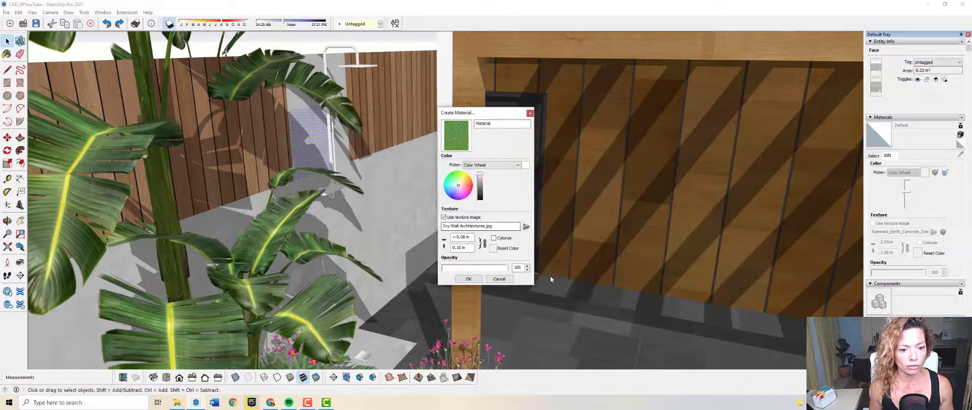
click(469, 279)
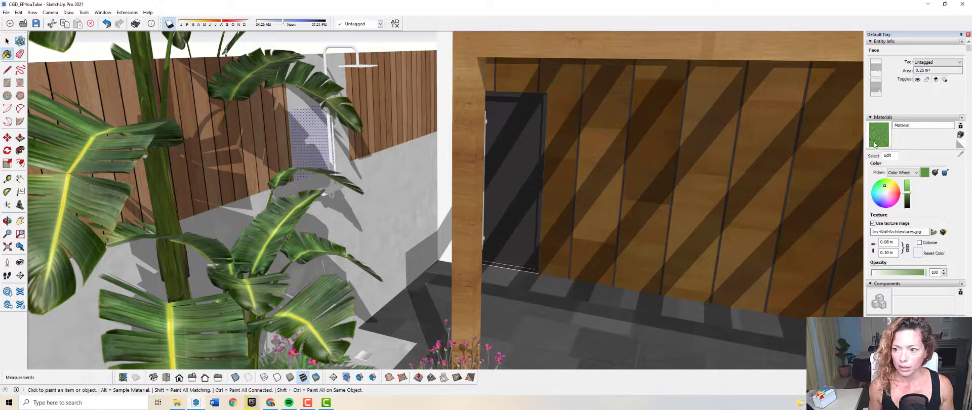
click(307, 122)
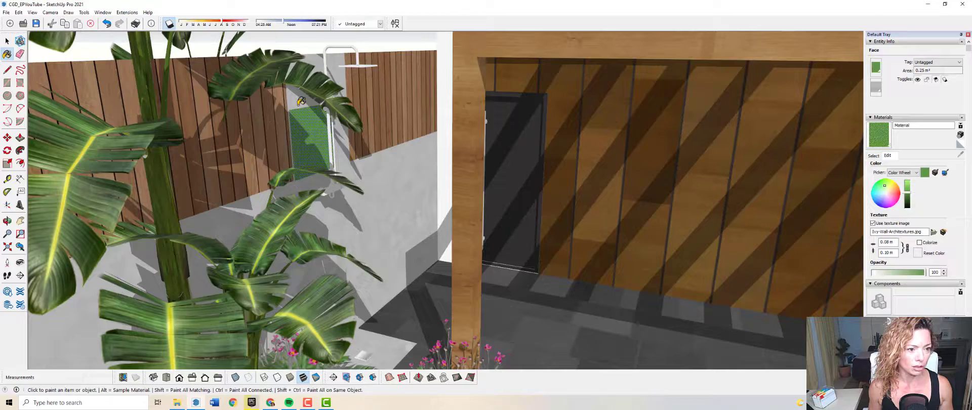
Set the ivy texture width to 8 m, then correct it to 1 m
scroll(229, 176, up, 6)
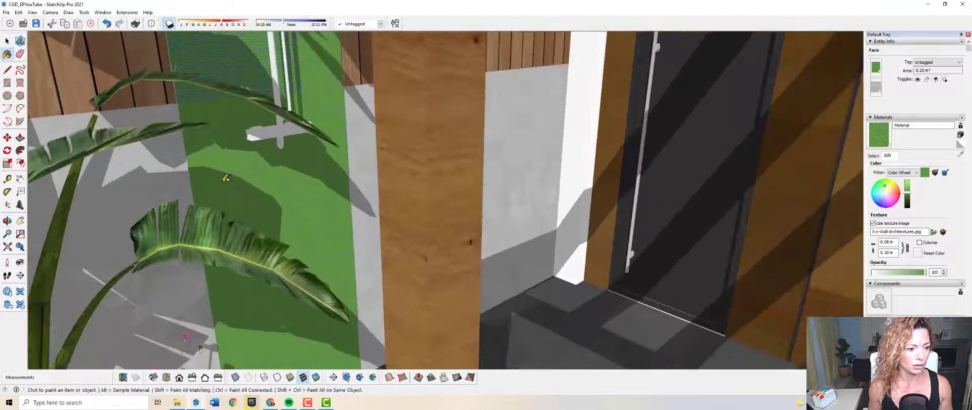
scroll(228, 177, up, 5)
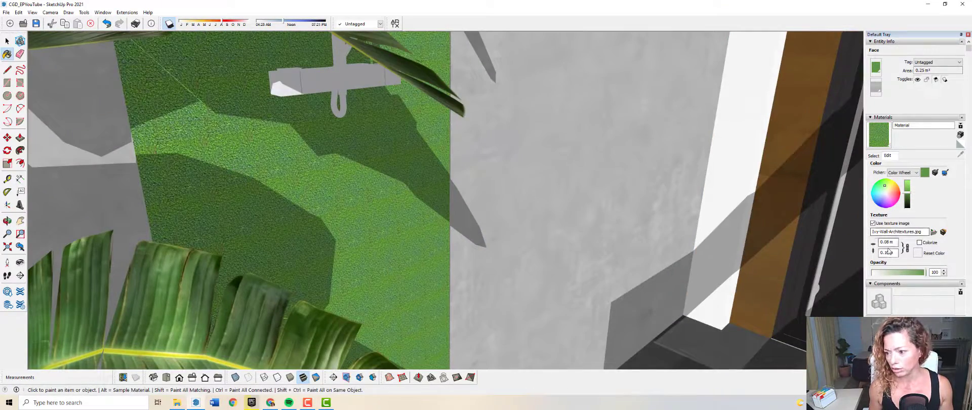
double_click(883, 242)
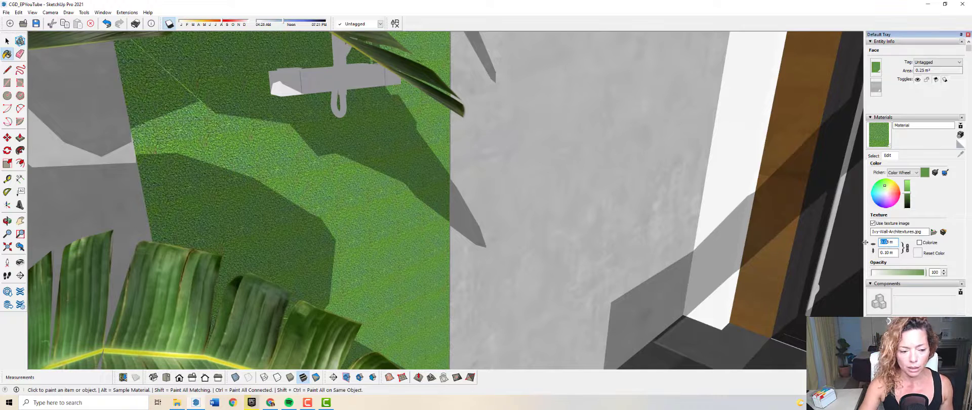
text(8 m)
key(Return)
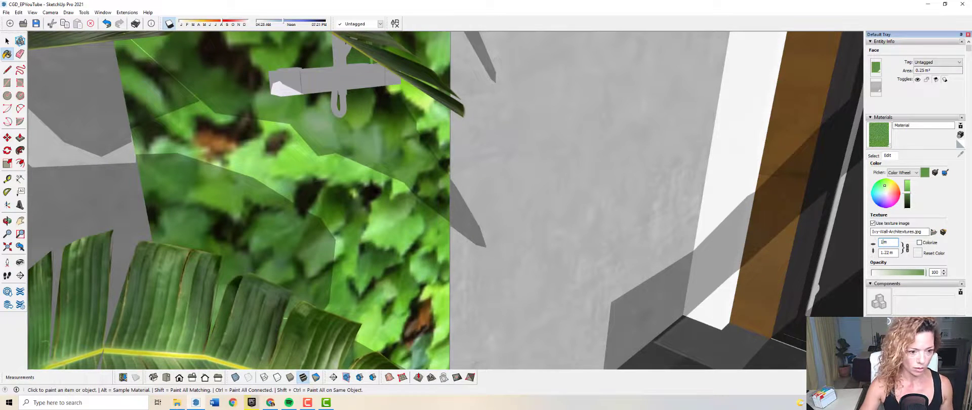
text(1m)
key(Return)
mouse_move(364, 169)
middle_down()
mouse_move(442, 147)
mouse_move(421, 176)
mouse_move(402, 260)
mouse_move(355, 134)
middle_up()
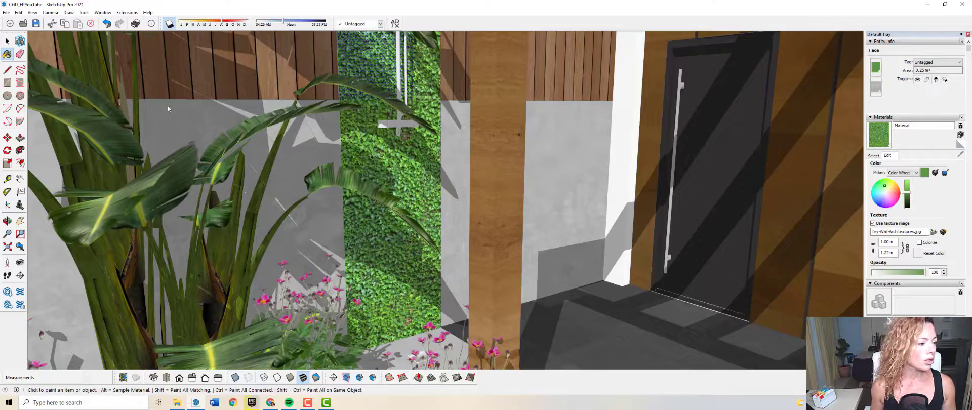
Pan and orbit around the plants to bring the ivy shower wall into view
scroll(459, 187, up, 3)
shift+middle_drag(459, 188, 504, 188)
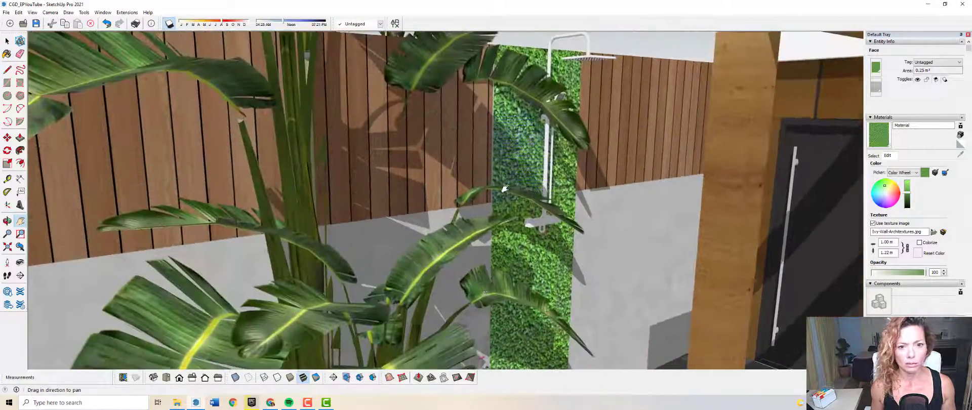
scroll(505, 188, down, 3)
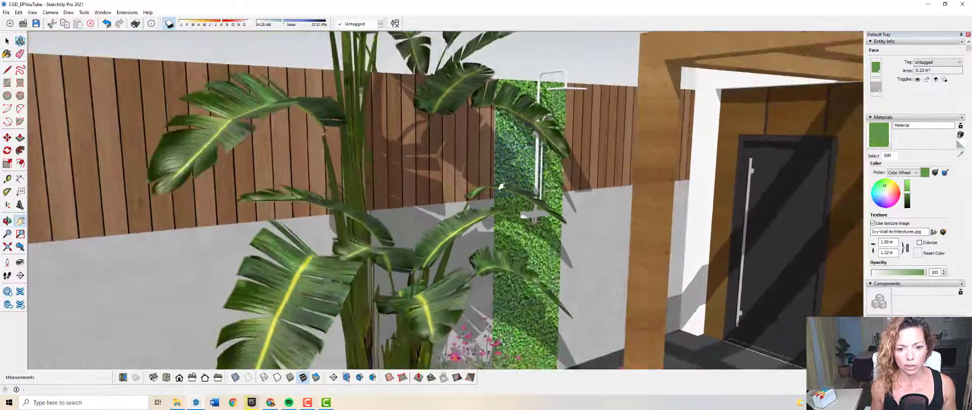
scroll(501, 186, down, 3)
scroll(565, 255, up, 5)
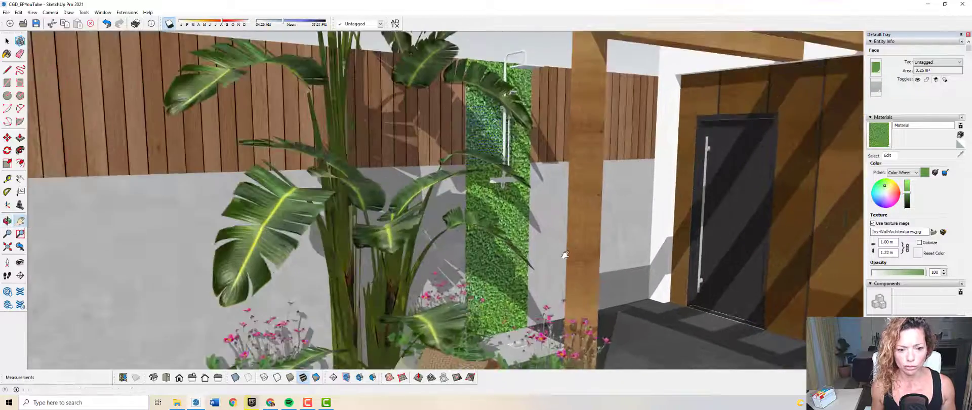
middle_drag(566, 255, 624, 262)
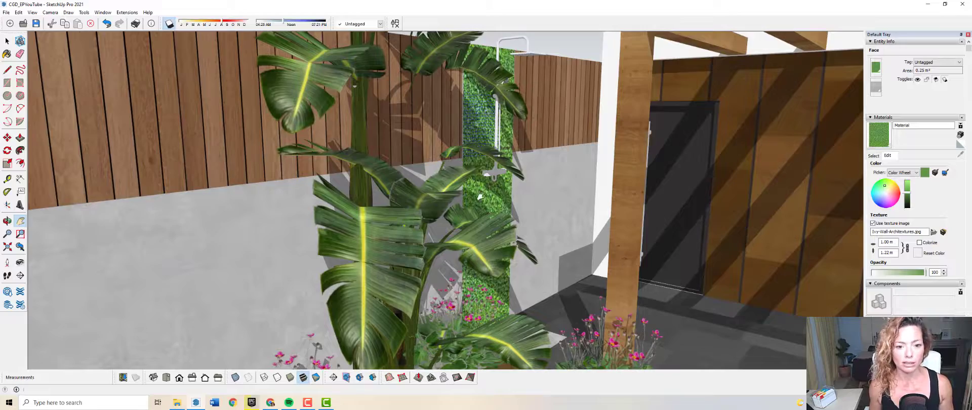
middle_drag(479, 196, 440, 103)
scroll(487, 175, down, 5)
scroll(440, 103, up, 5)
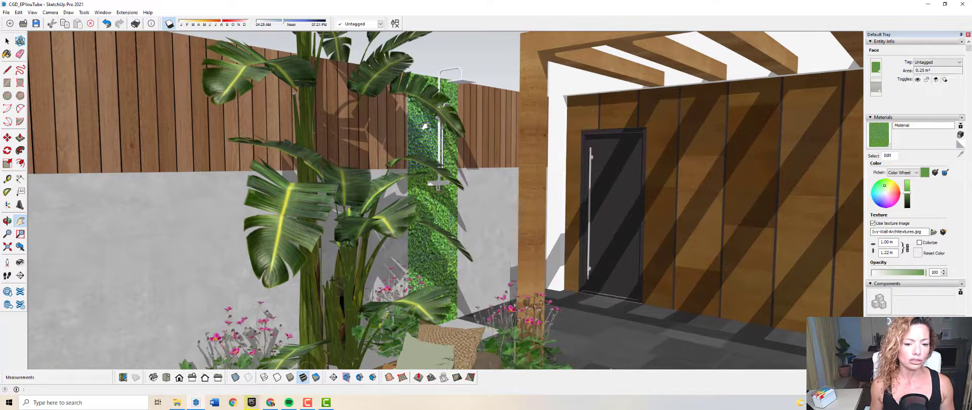
Set the ivy texture width to 2 m (2.00 × 2.44 m) and clear the selection
click(881, 242)
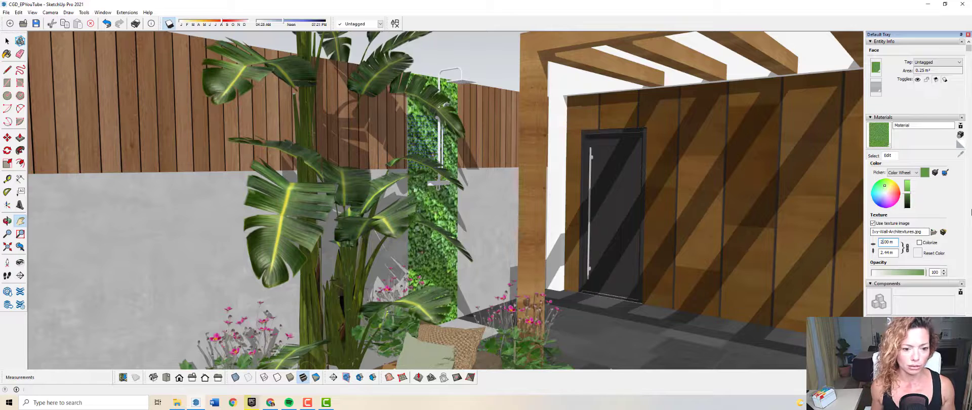
key(space)
click(473, 61)
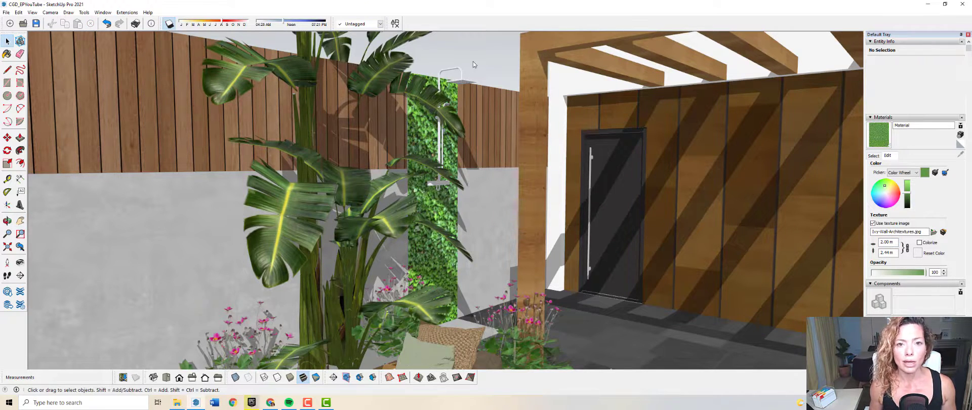